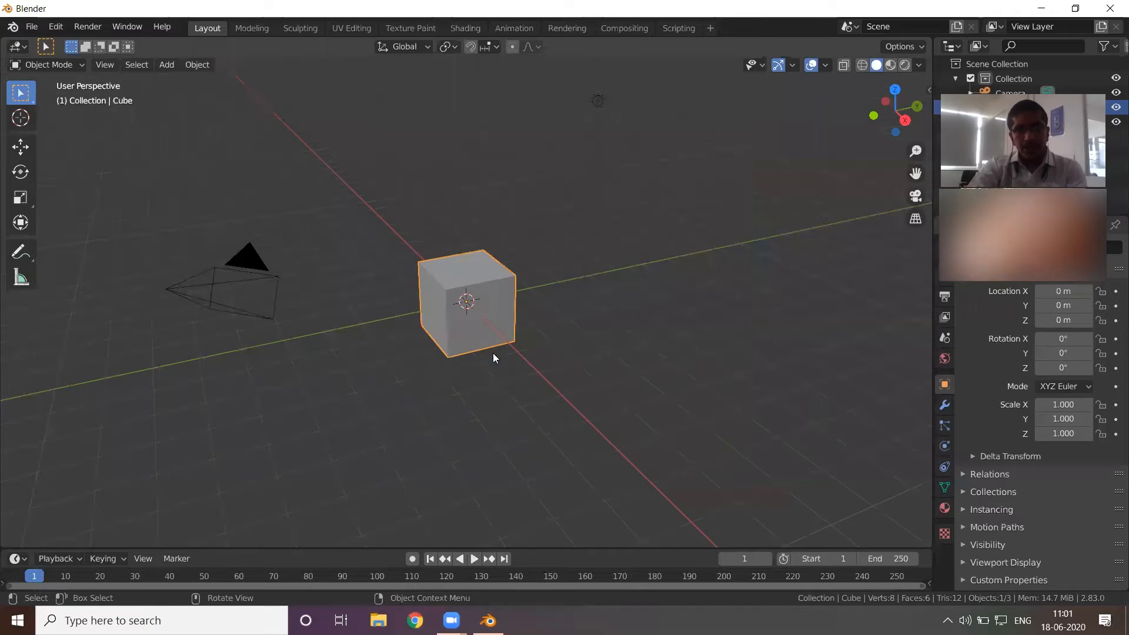
Select the default cube in the scene and view it up close from an angle.
{"action": "left_click", "coordinate": [592, 332]}
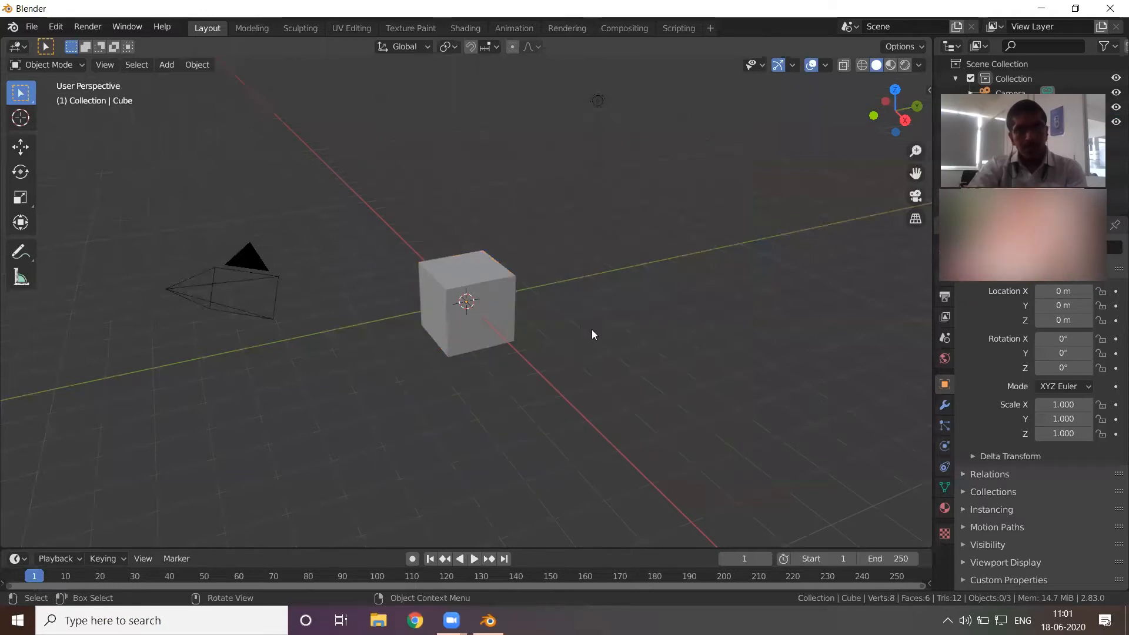
{"action": "scroll", "coordinate": [559, 331], "scroll_direction": "up", "scroll_amount": 3}
{"action": "middle_click_drag", "start_coordinate": [454, 393], "coordinate": [528, 423]}
{"action": "scroll", "coordinate": [494, 268], "scroll_direction": "up", "scroll_amount": 1}
{"action": "left_click", "coordinate": [494, 273]}
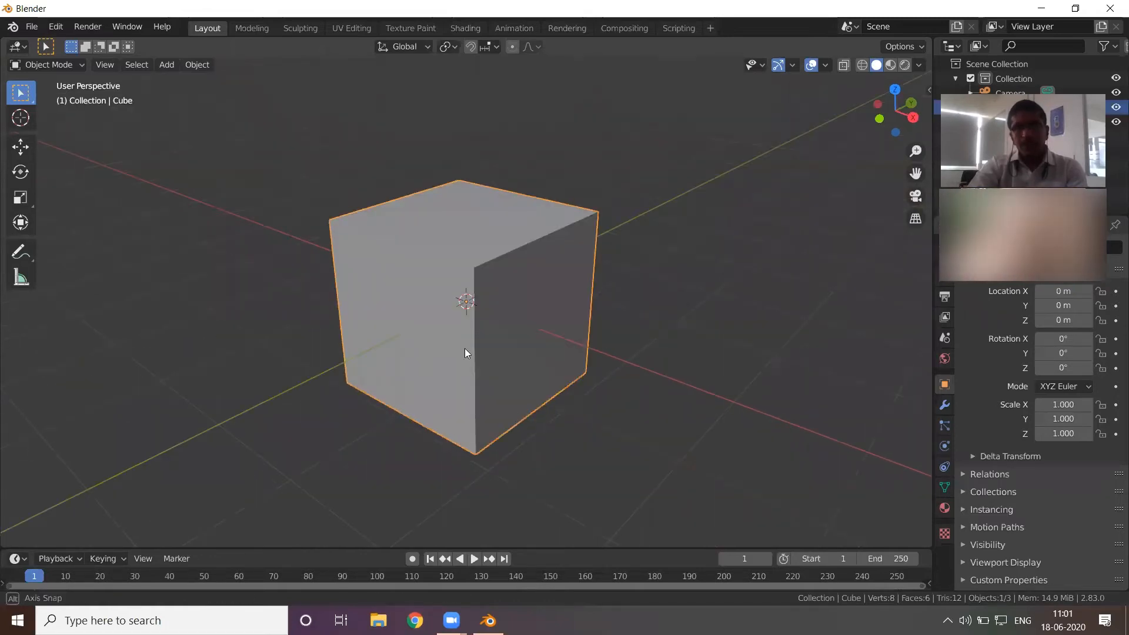
{"action": "middle_click_drag", "start_coordinate": [232, 229], "coordinate": [327, 305]}
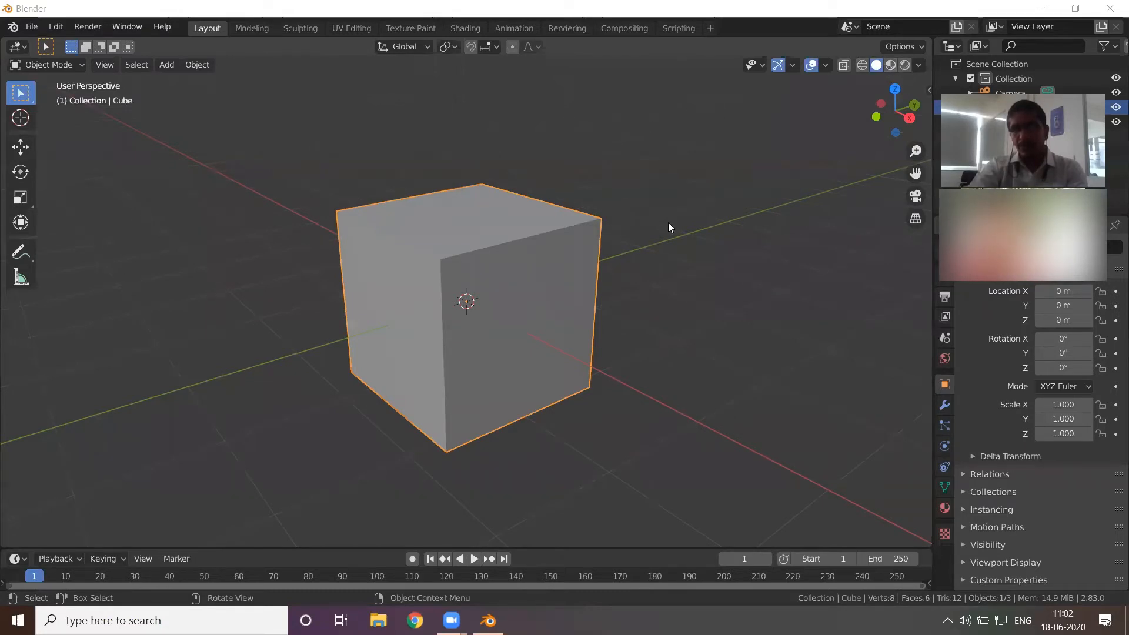
Preview the cube in wireframe, solid, material preview and rendered shading, and return to solid shading.
{"action": "left_click", "coordinate": [863, 65]}
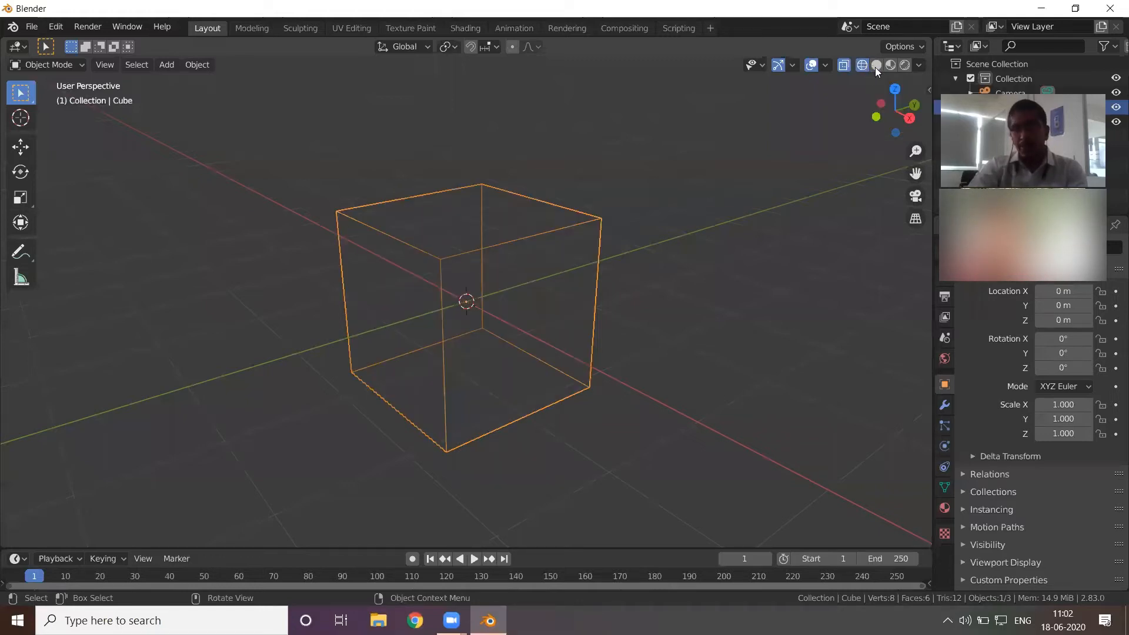
{"action": "left_click", "coordinate": [876, 65]}
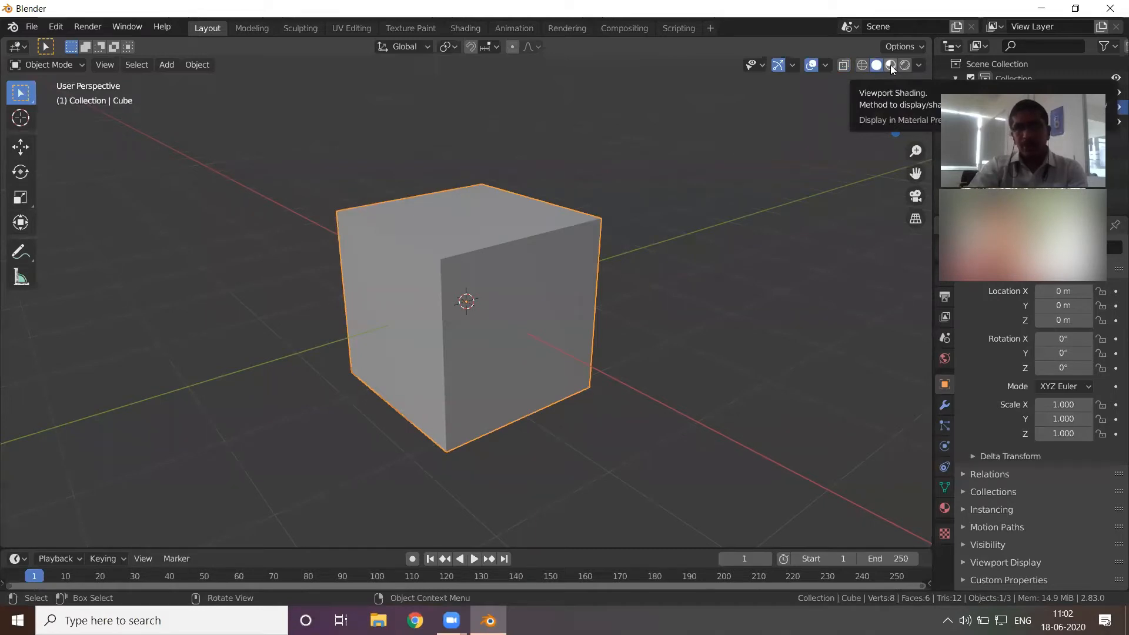
{"action": "left_click", "coordinate": [890, 65]}
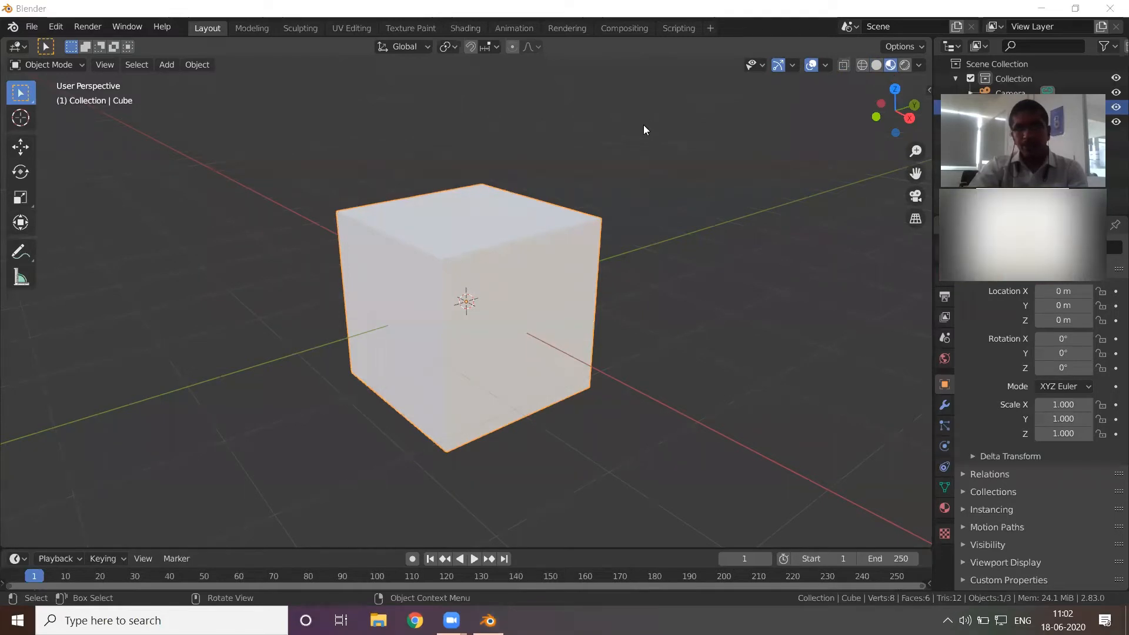
{"action": "left_click", "coordinate": [906, 67]}
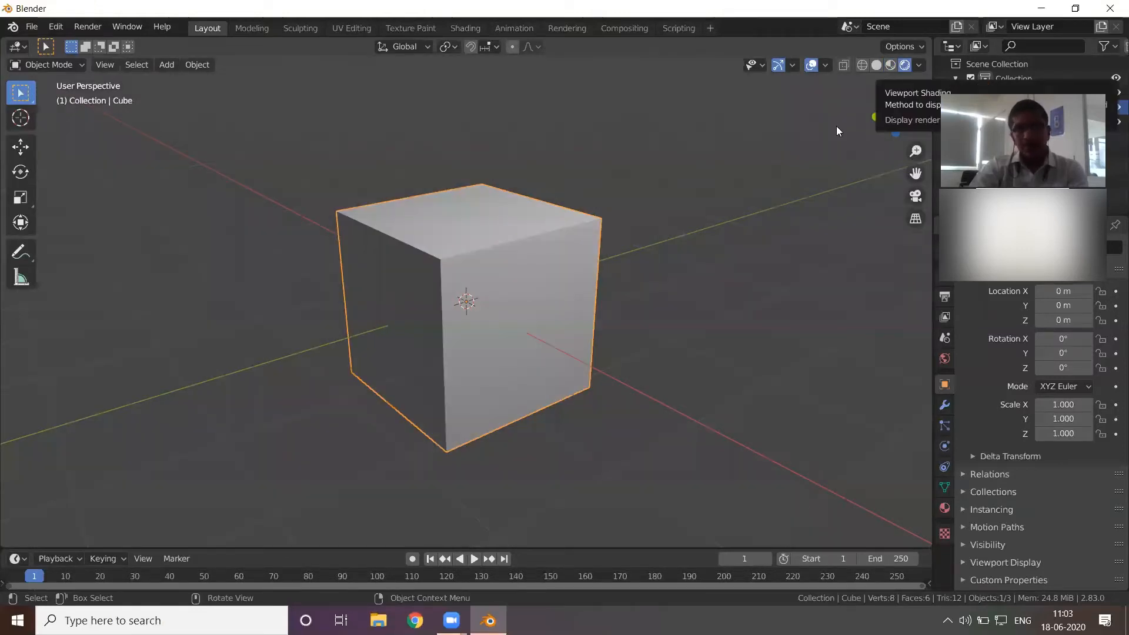
{"action": "key", "text": "z"}
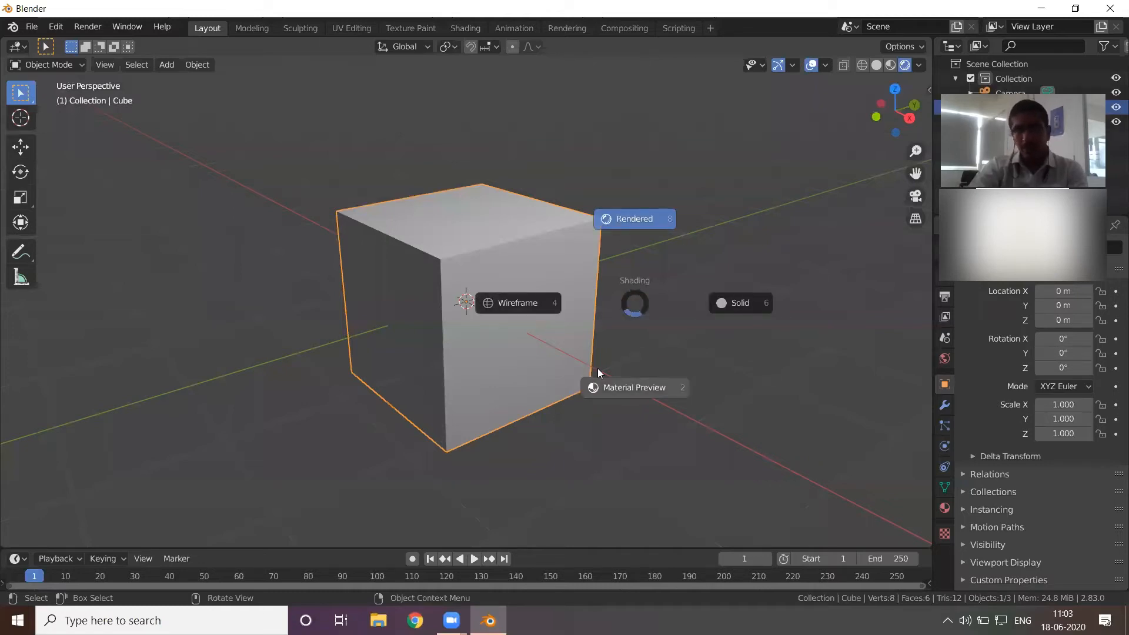
{"action": "left_click", "coordinate": [652, 309]}
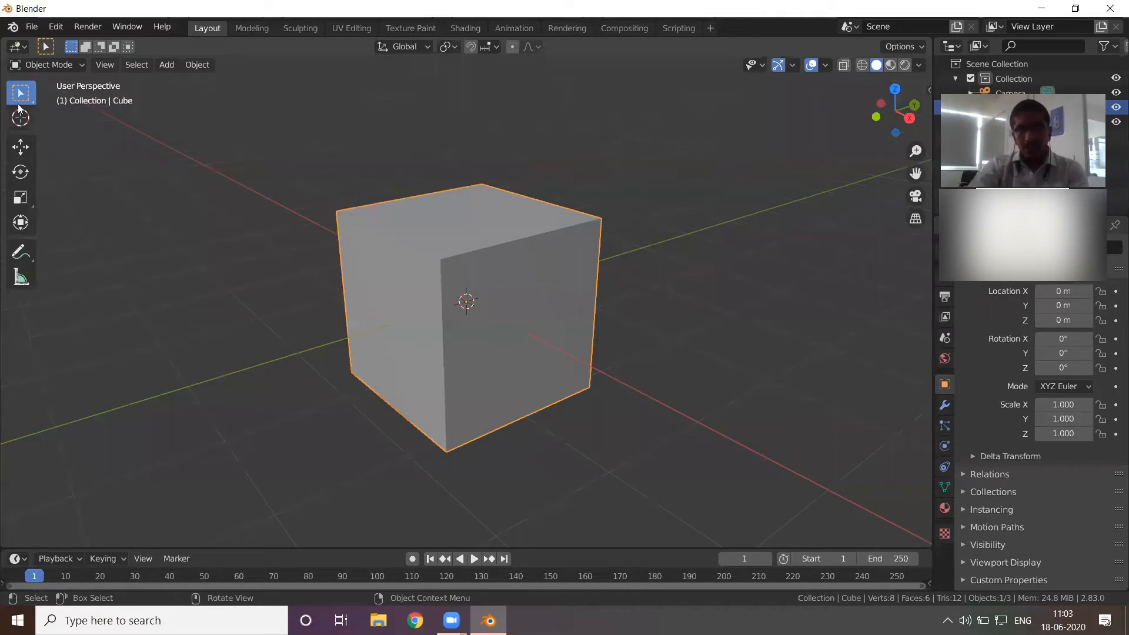
Switch the cube between Edit Mode and Object Mode, finishing in Object Mode.
{"action": "left_click", "coordinate": [62, 65]}
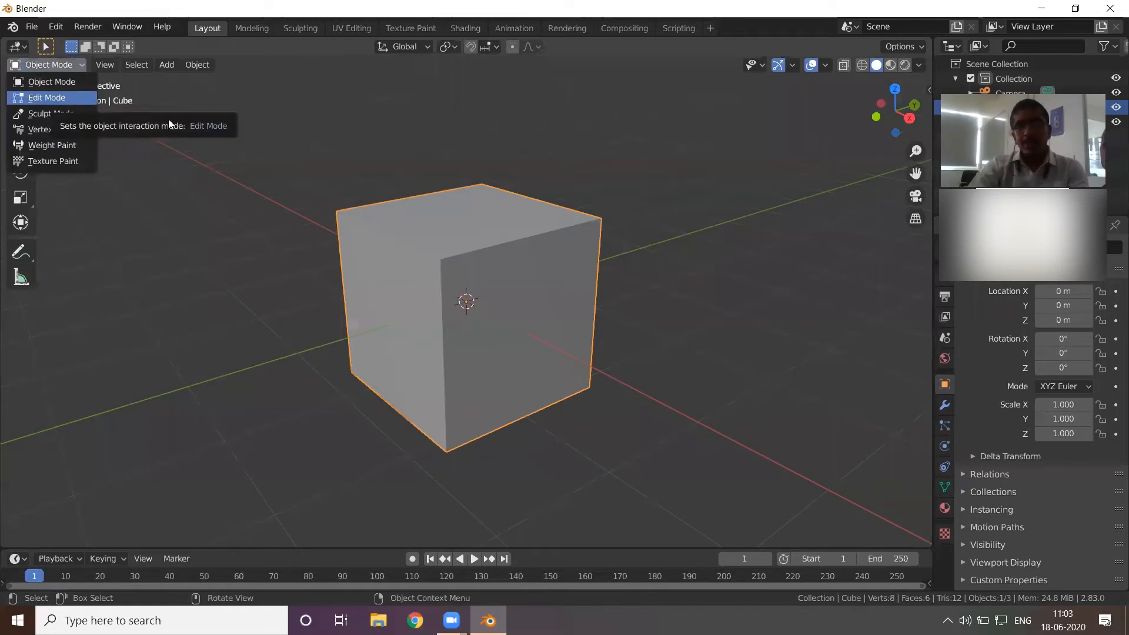
{"action": "left_click", "coordinate": [261, 138]}
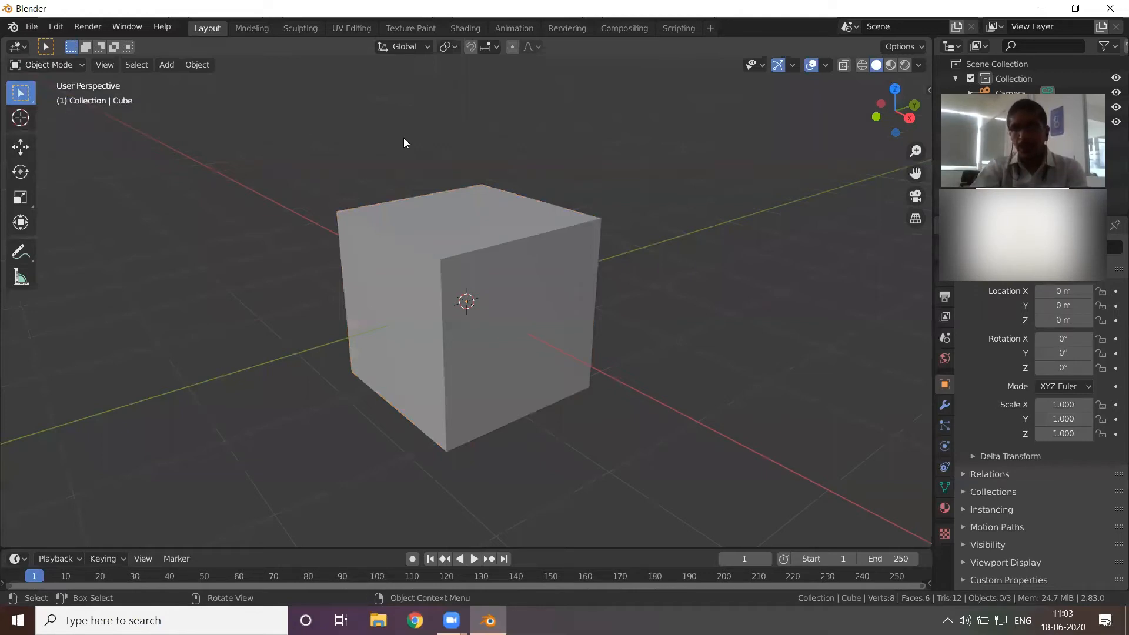
{"action": "key", "text": "Tab"}
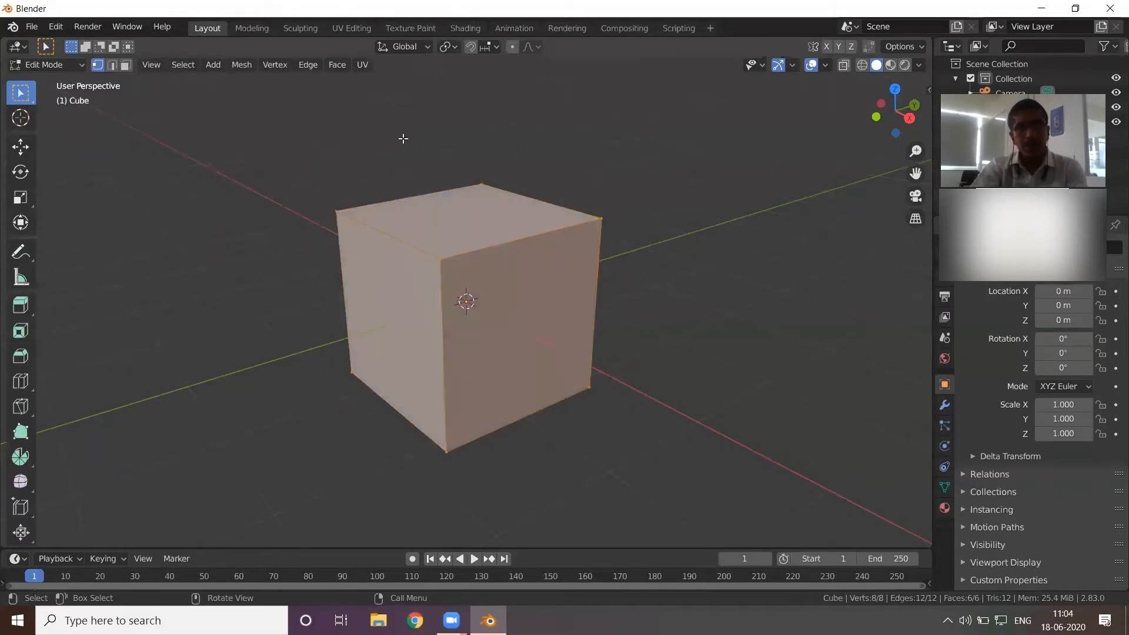
{"action": "key", "text": "Tab"}
{"action": "key", "text": "Tab"}
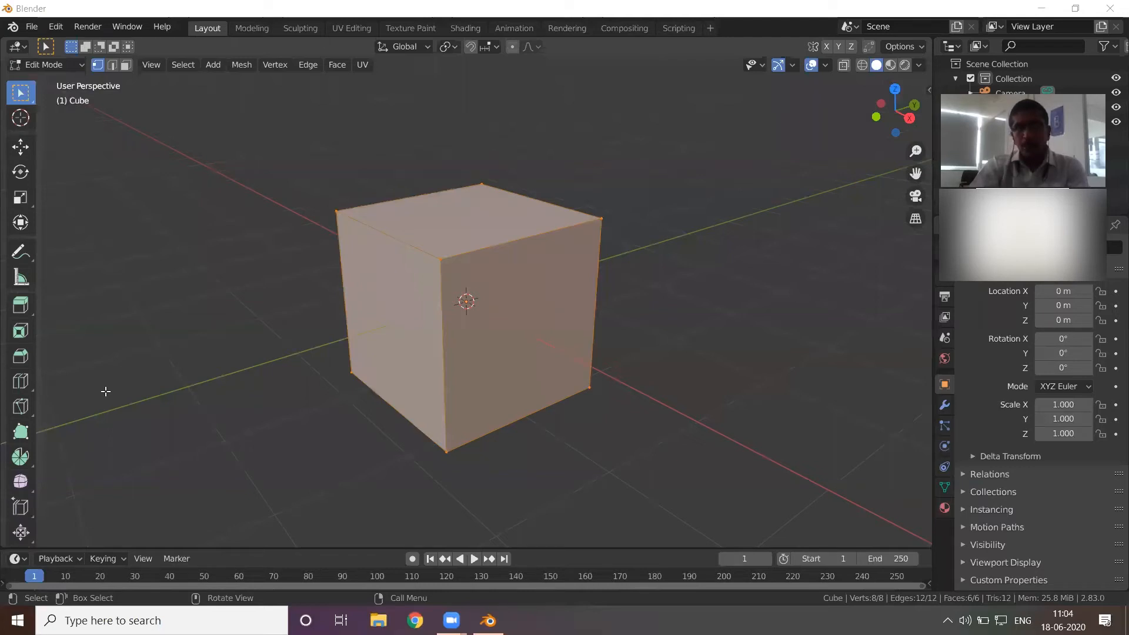
{"action": "key", "text": "Tab"}
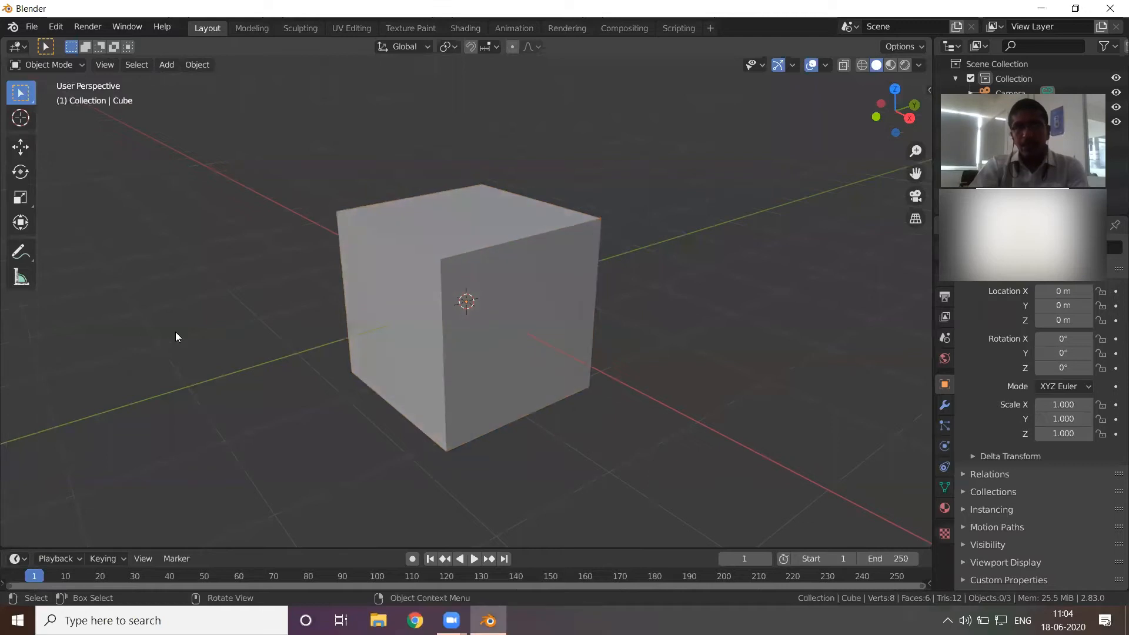
Activate the Tweak selection tool in Object Mode and select the cube with it.
{"action": "left_click", "coordinate": [19, 94]}
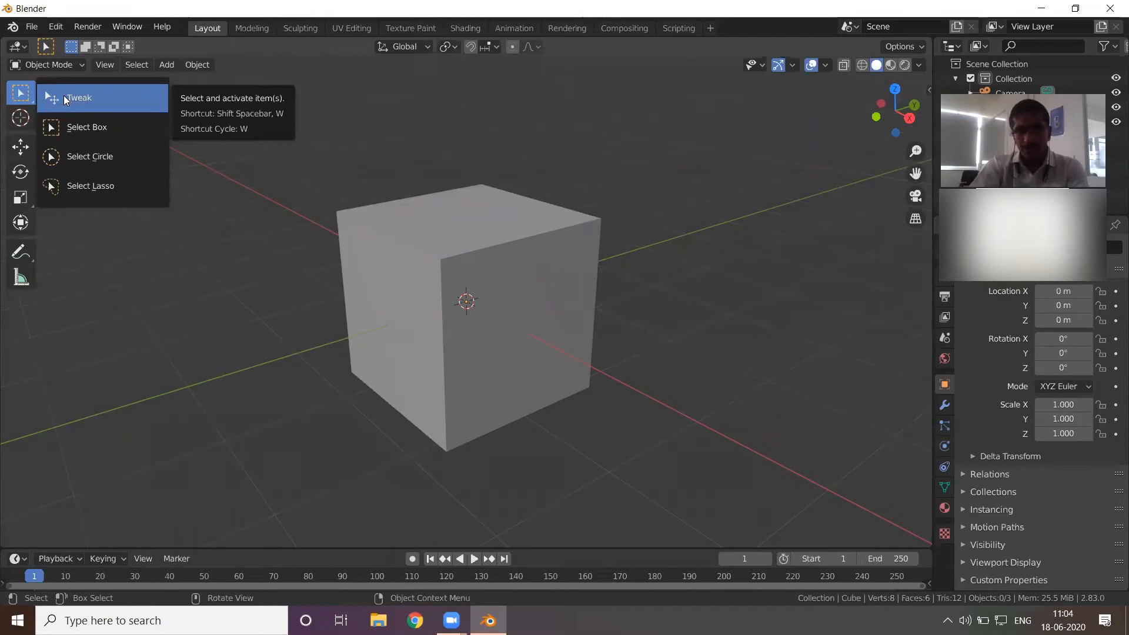
{"action": "left_click", "coordinate": [95, 97]}
{"action": "left_click", "coordinate": [367, 215]}
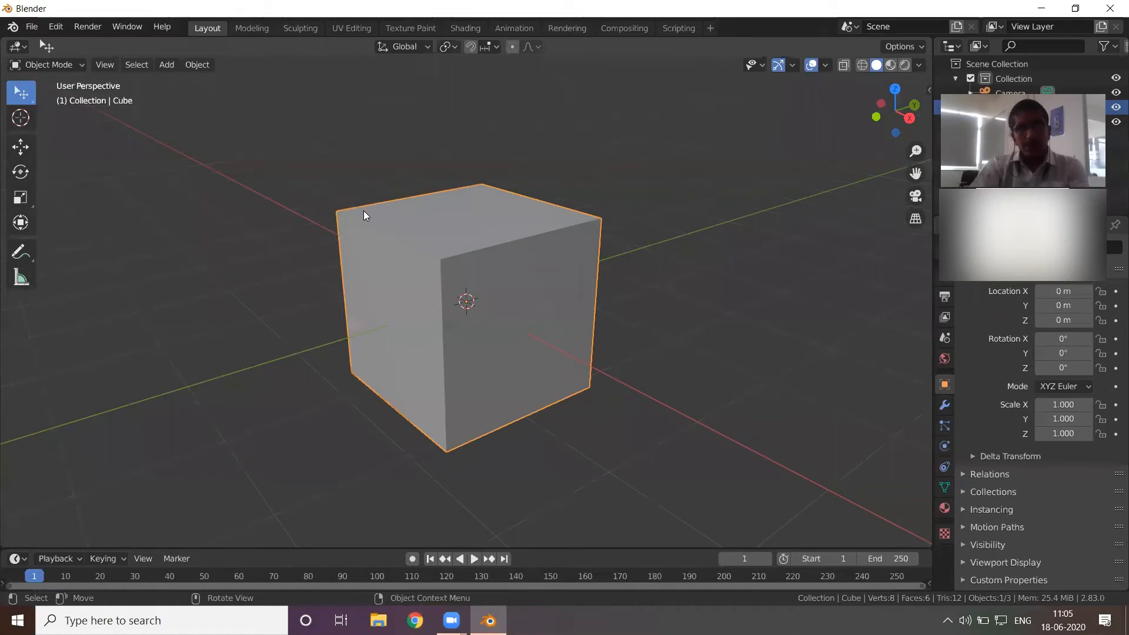
Enter Edit Mode on the cube and review the available vertex operations.
{"action": "key", "text": "Tab"}
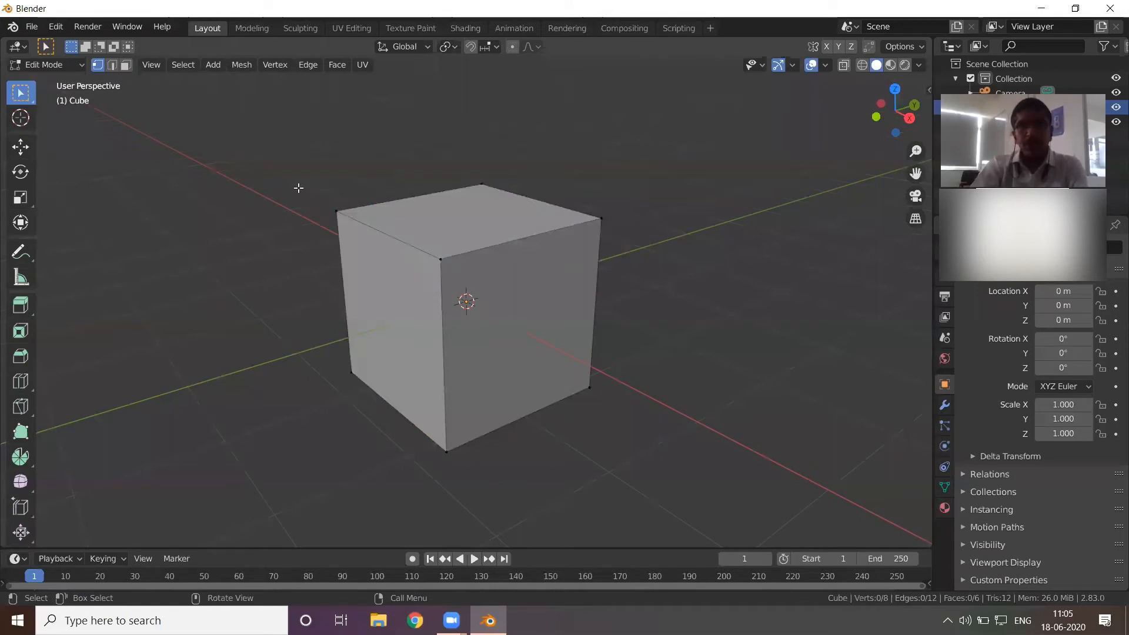
{"action": "scroll", "coordinate": [210, 66], "scroll_direction": "up", "scroll_amount": 1}
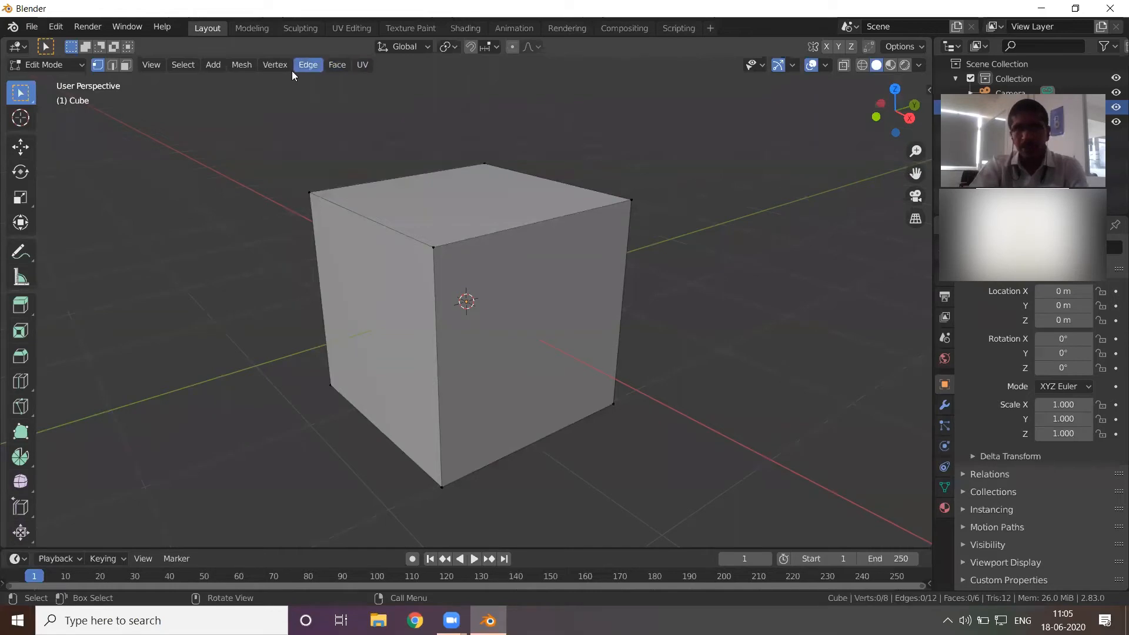
{"action": "left_click", "coordinate": [273, 66]}
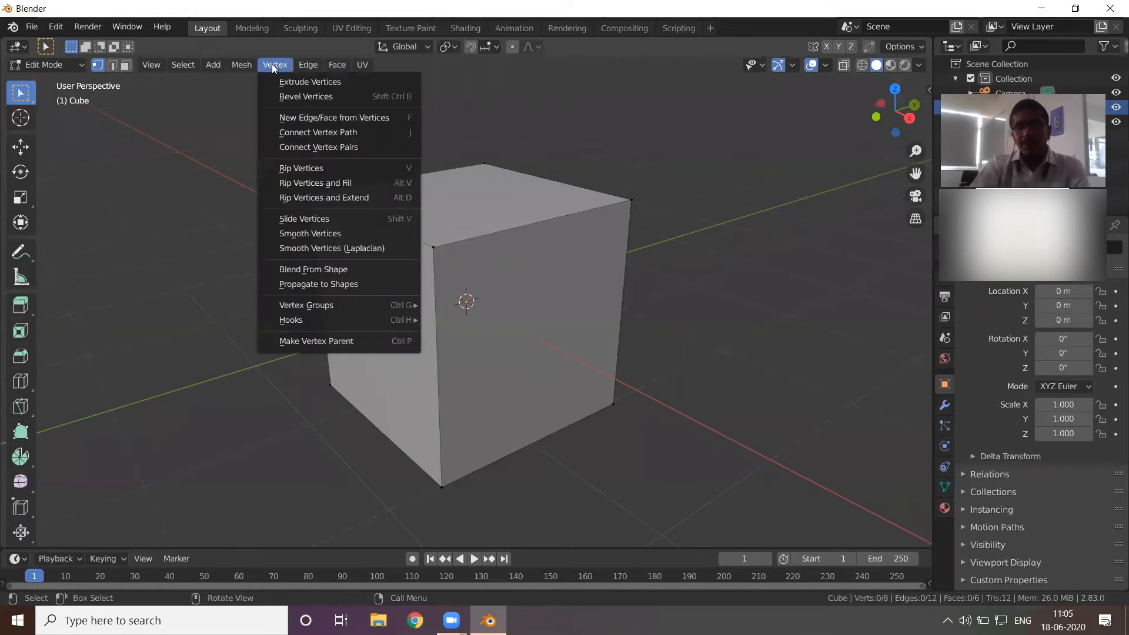
{"action": "left_click", "coordinate": [274, 66]}
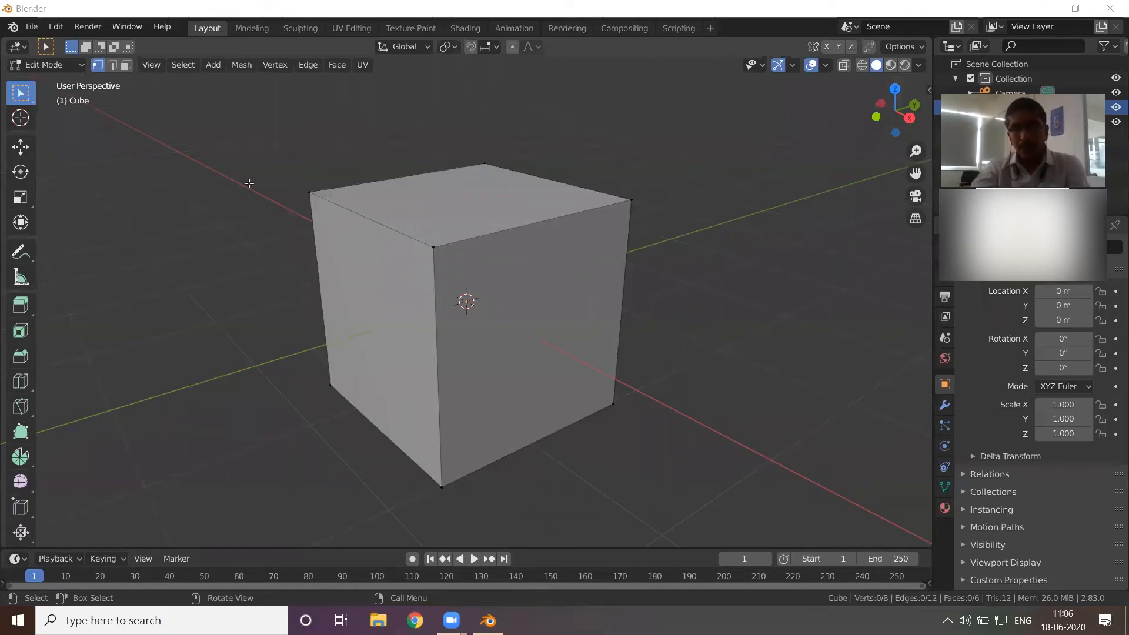
{"action": "key", "text": "Tab"}
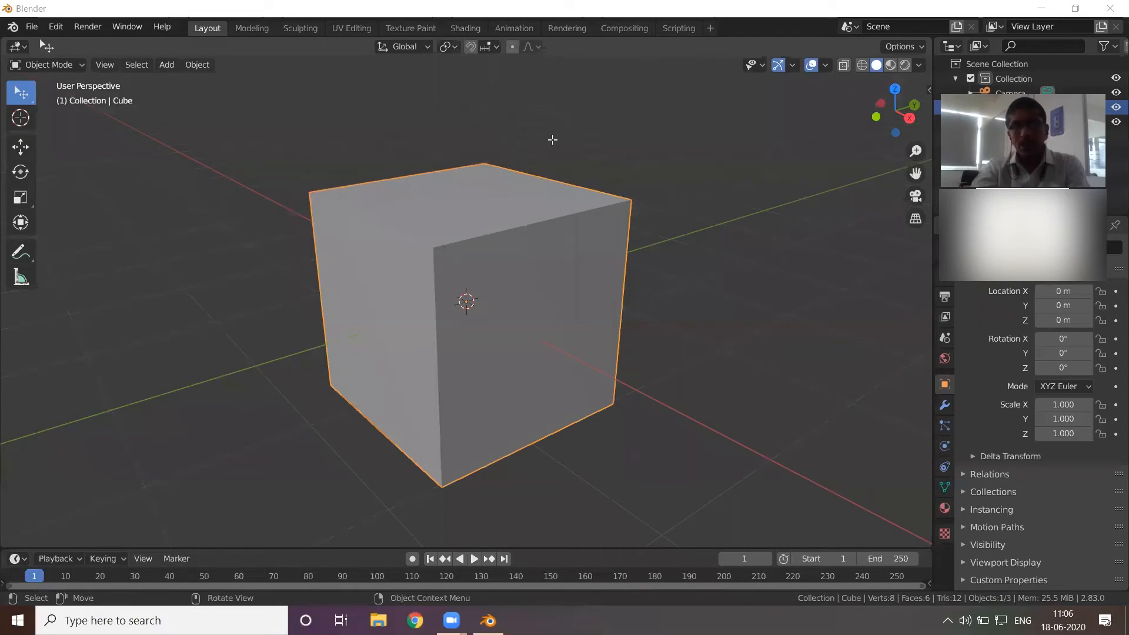
{"action": "key", "text": "Tab"}
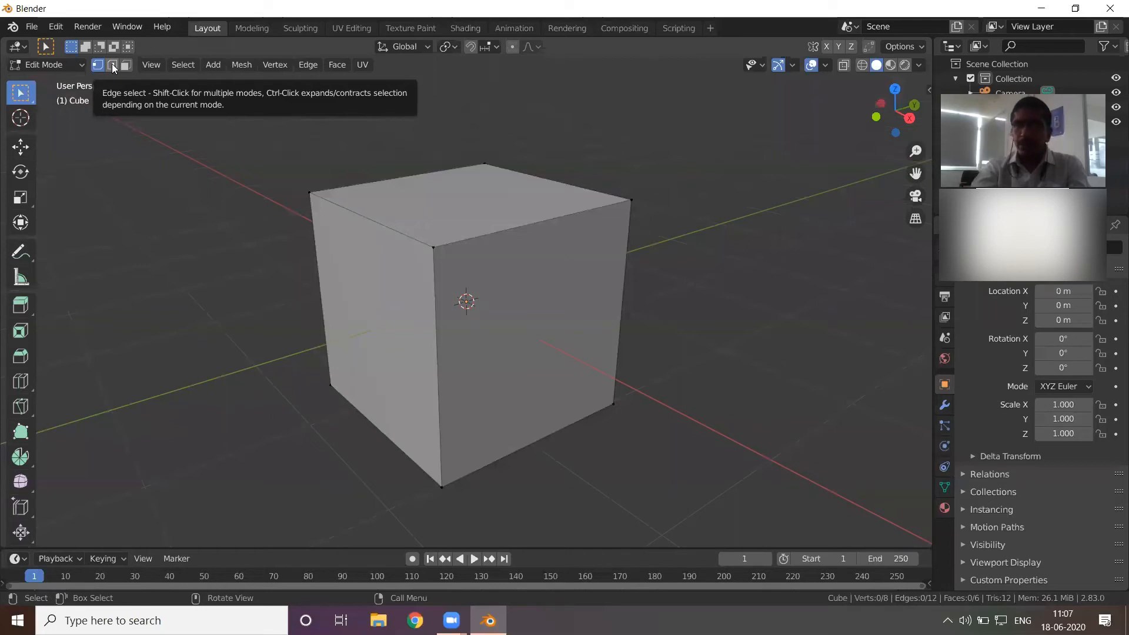
Try the edge and face selection modes on the cube mesh and return to vertex selection.
{"action": "left_click", "coordinate": [113, 68]}
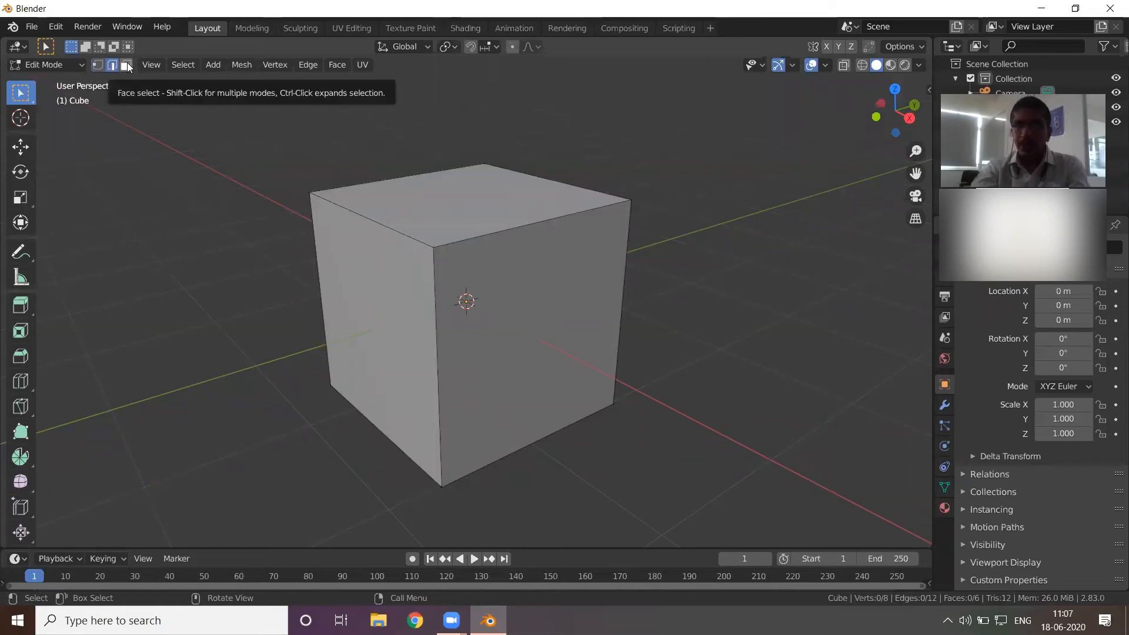
{"action": "left_click", "coordinate": [127, 66]}
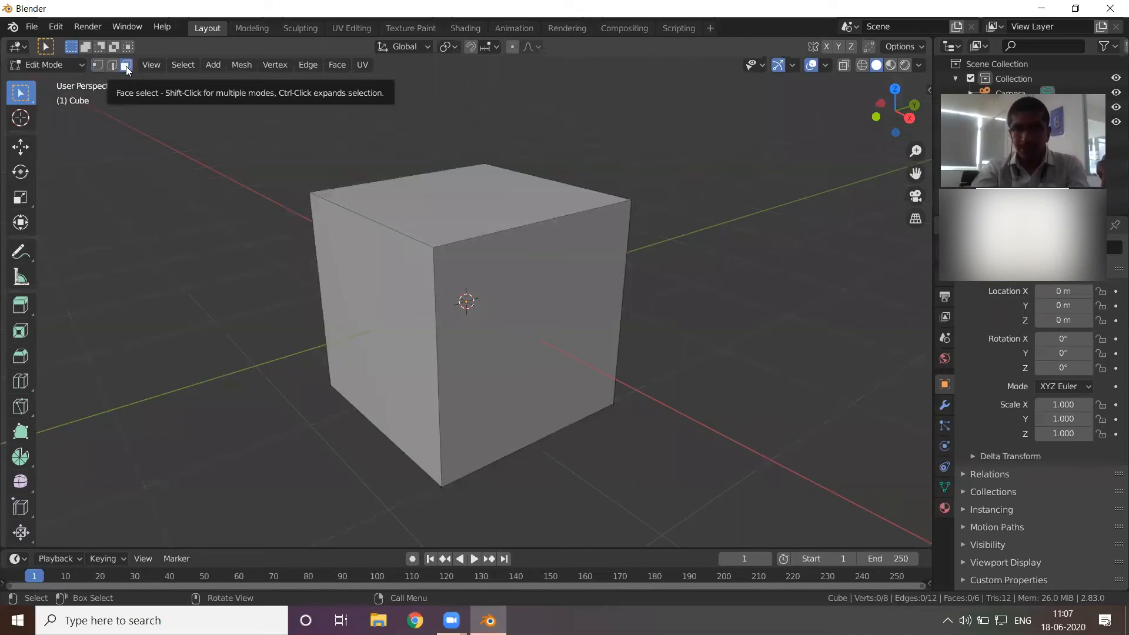
{"action": "left_click", "coordinate": [98, 65]}
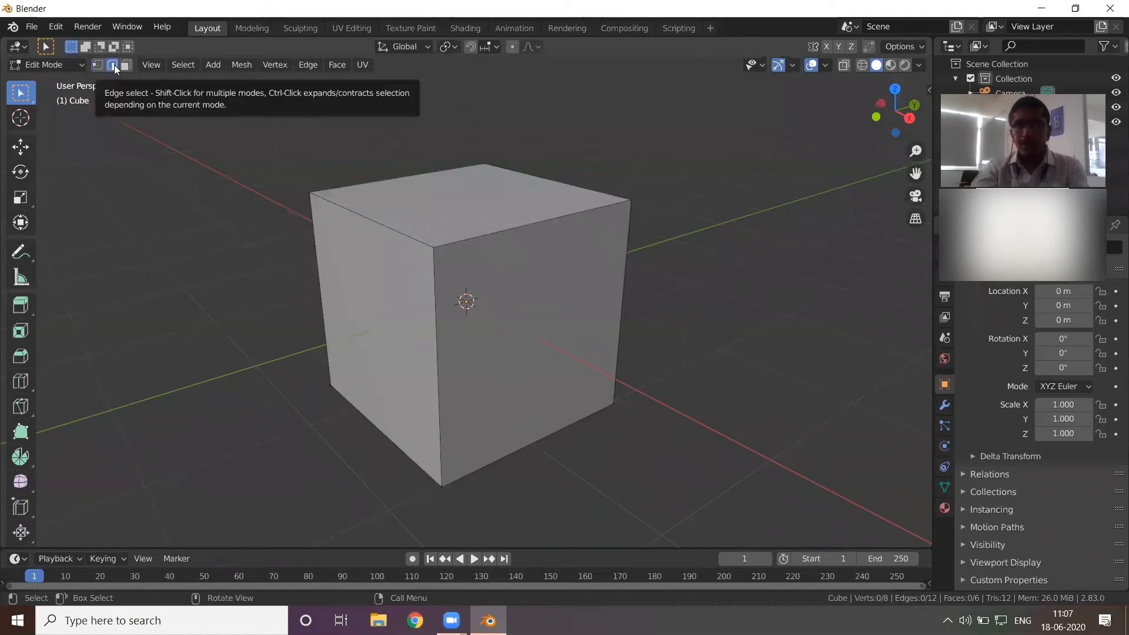
{"action": "left_click", "coordinate": [126, 65]}
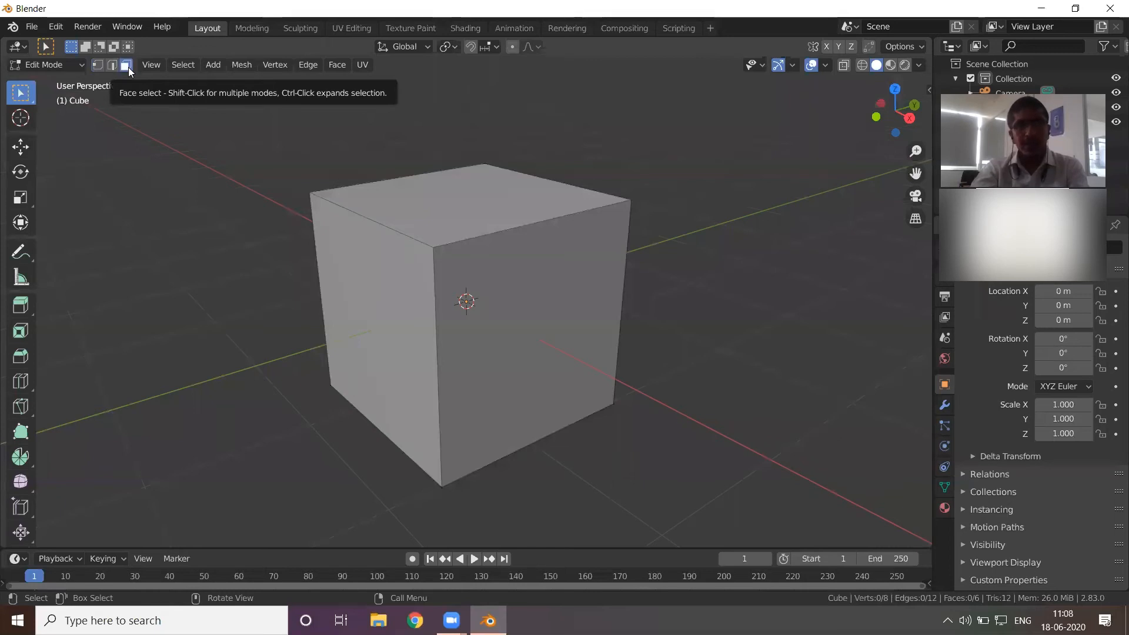
{"action": "key", "text": "1"}
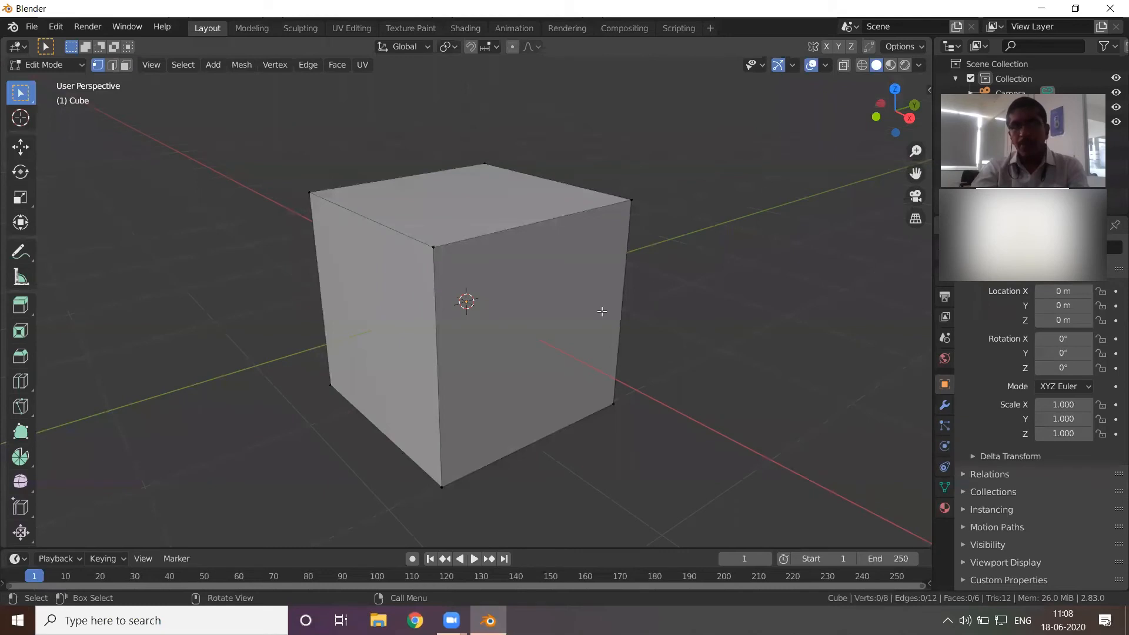
Select the four vertices on the cube's positive X side and scale them uniformly to about 0.4.
{"action": "middle_click_drag", "start_coordinate": [600, 310], "coordinate": [656, 284]}
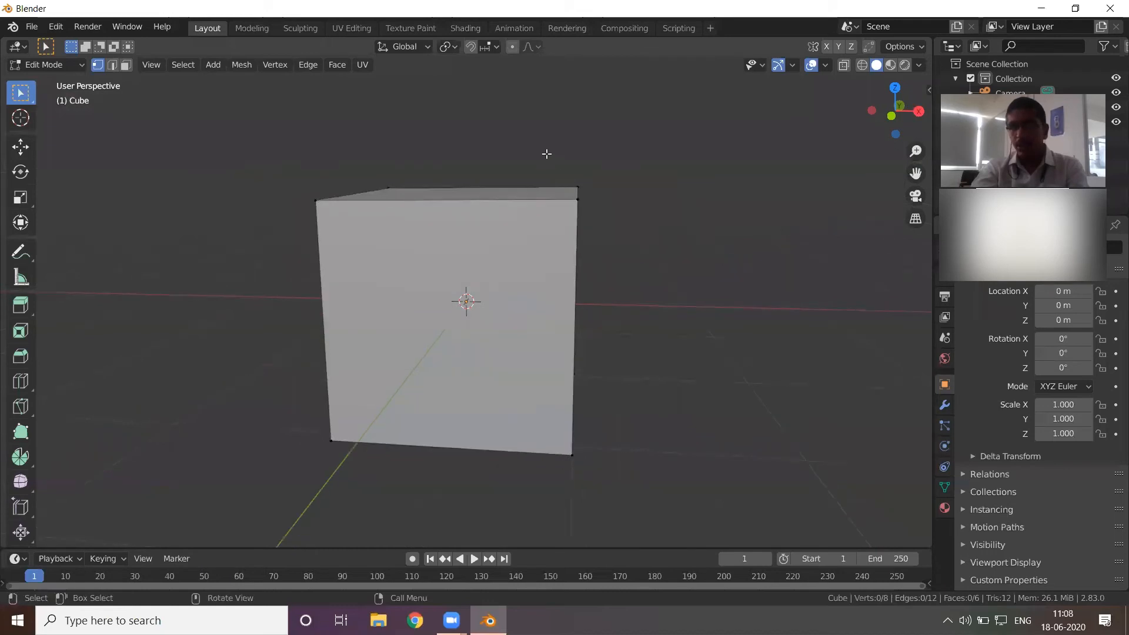
{"action": "left_click_drag", "start_coordinate": [558, 190], "coordinate": [686, 521]}
{"action": "middle_click_drag", "start_coordinate": [707, 471], "coordinate": [694, 429]}
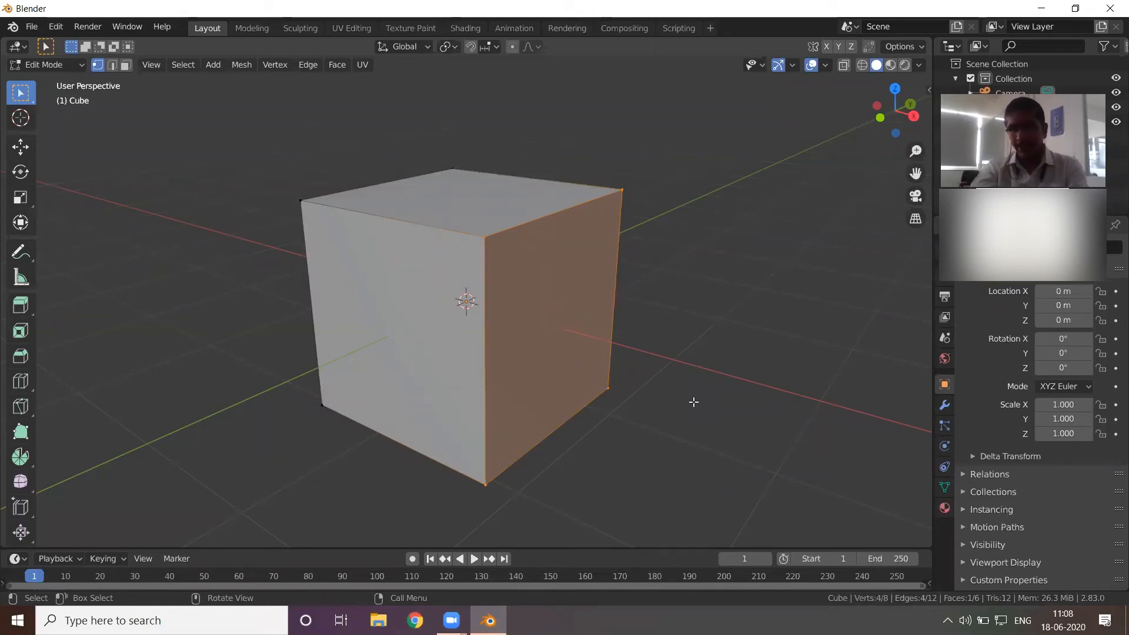
{"action": "key", "text": "s"}
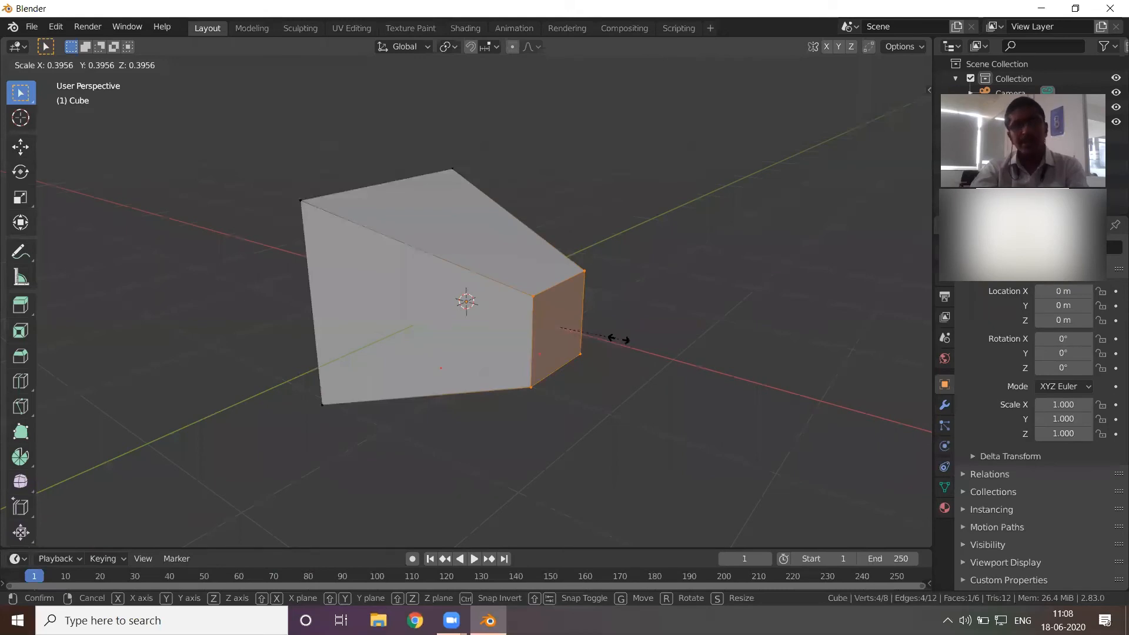
{"action": "left_click", "coordinate": [618, 339]}
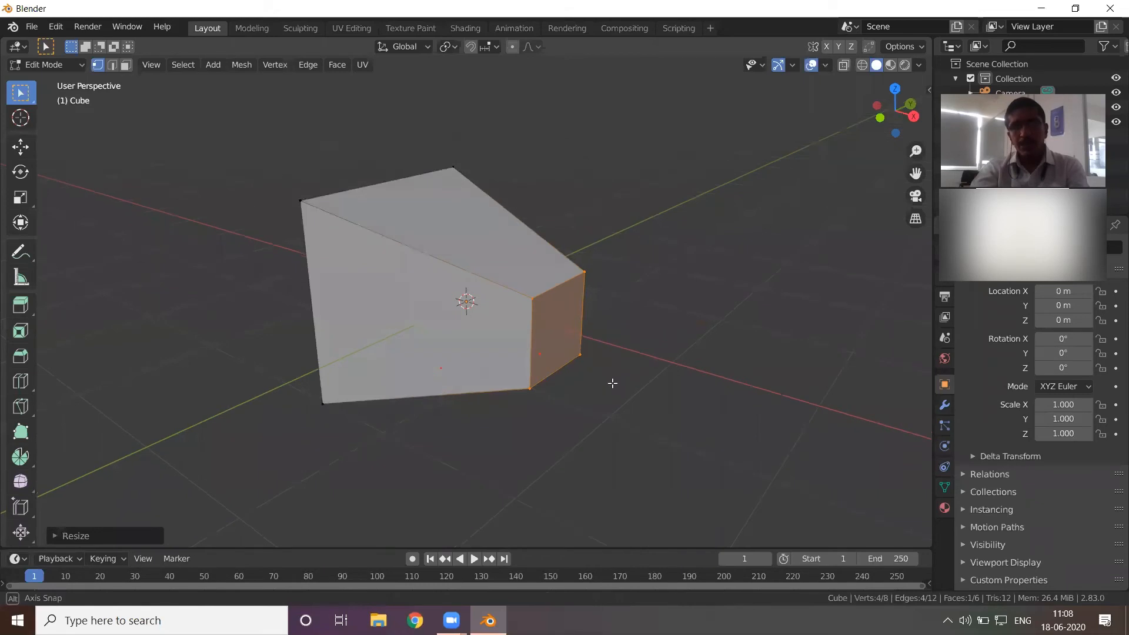
{"action": "middle_click_drag", "start_coordinate": [612, 383], "coordinate": [587, 374]}
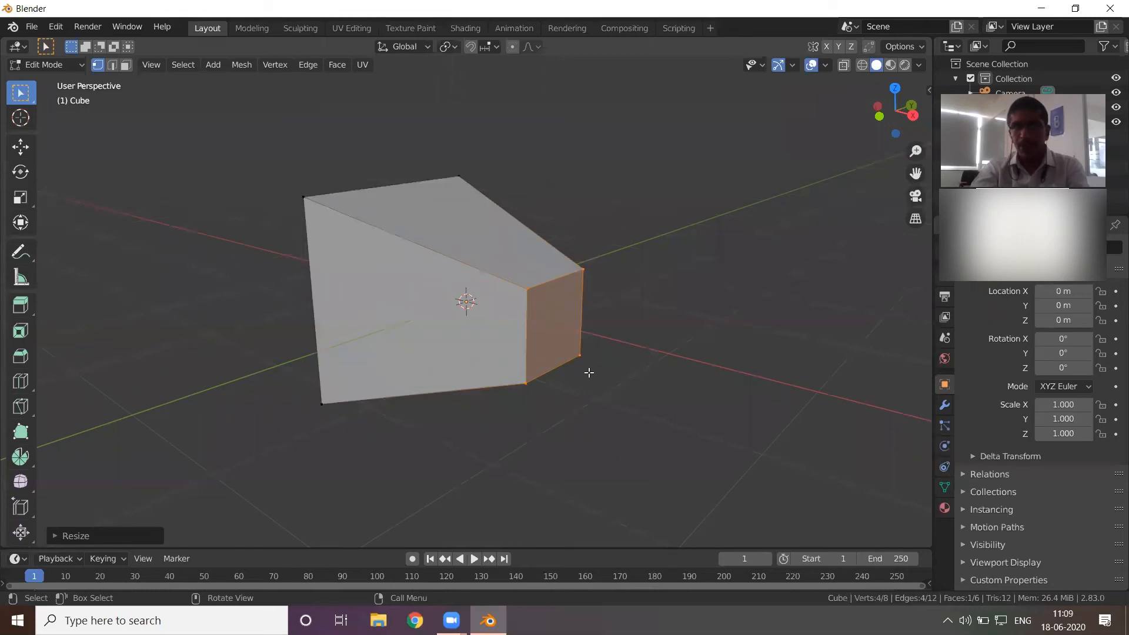
Switch to edge selection and select the upper and lower edges of the small face on the cube's positive X side.
{"action": "left_click", "coordinate": [113, 67]}
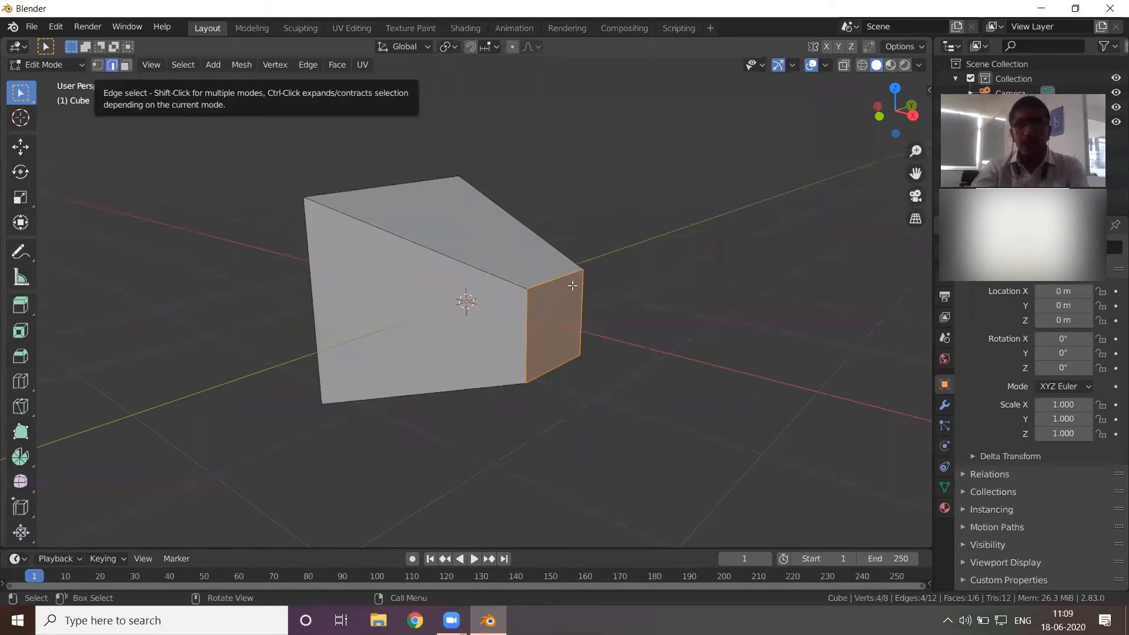
{"action": "middle_click_drag", "start_coordinate": [397, 319], "coordinate": [580, 305]}
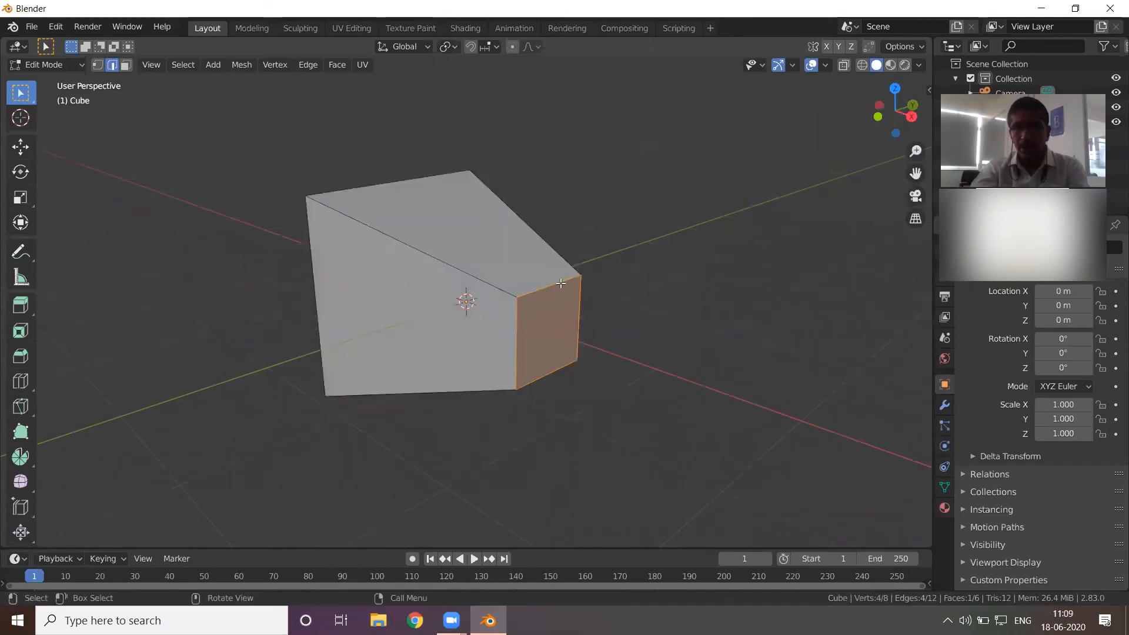
{"action": "scroll", "coordinate": [543, 322], "scroll_direction": "up", "scroll_amount": 1}
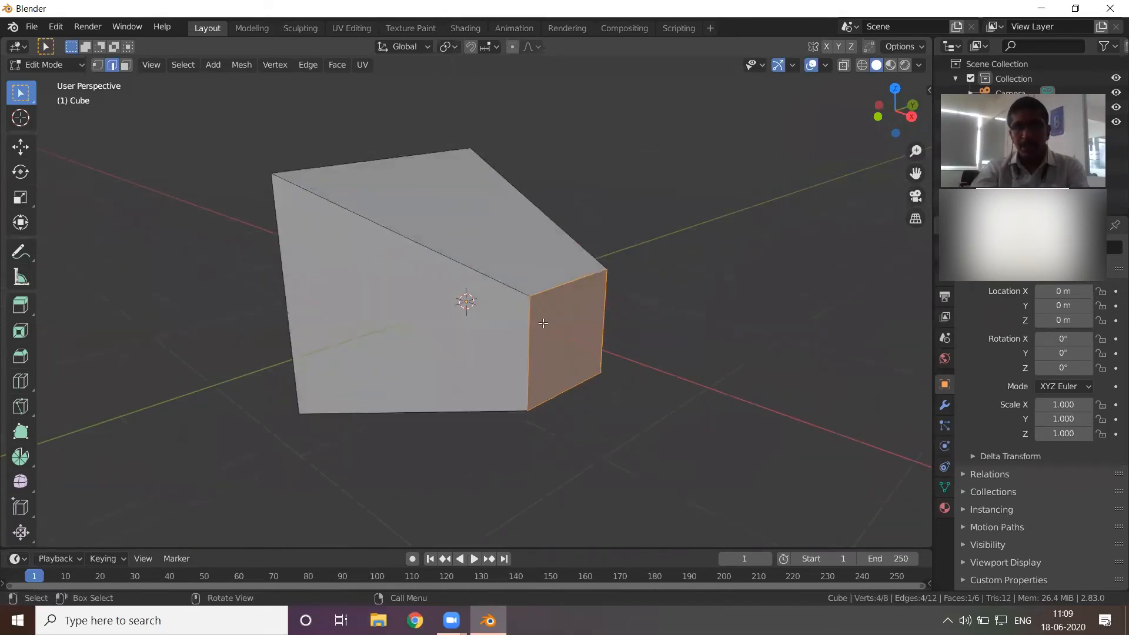
{"action": "scroll", "coordinate": [543, 323], "scroll_direction": "up", "scroll_amount": 1}
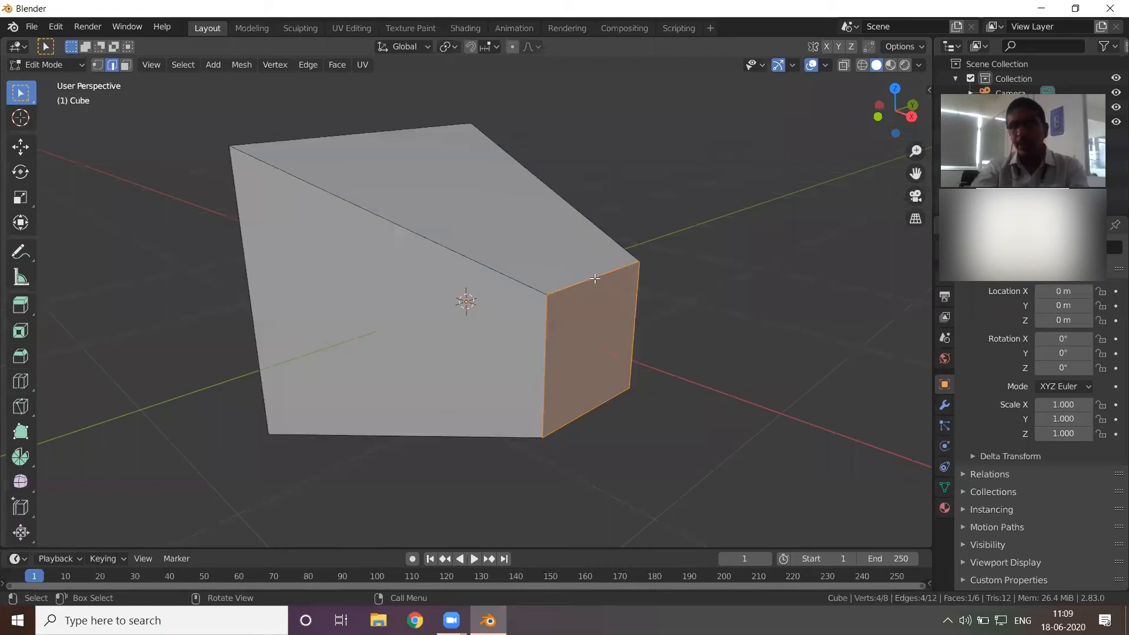
{"action": "left_click", "coordinate": [595, 279]}
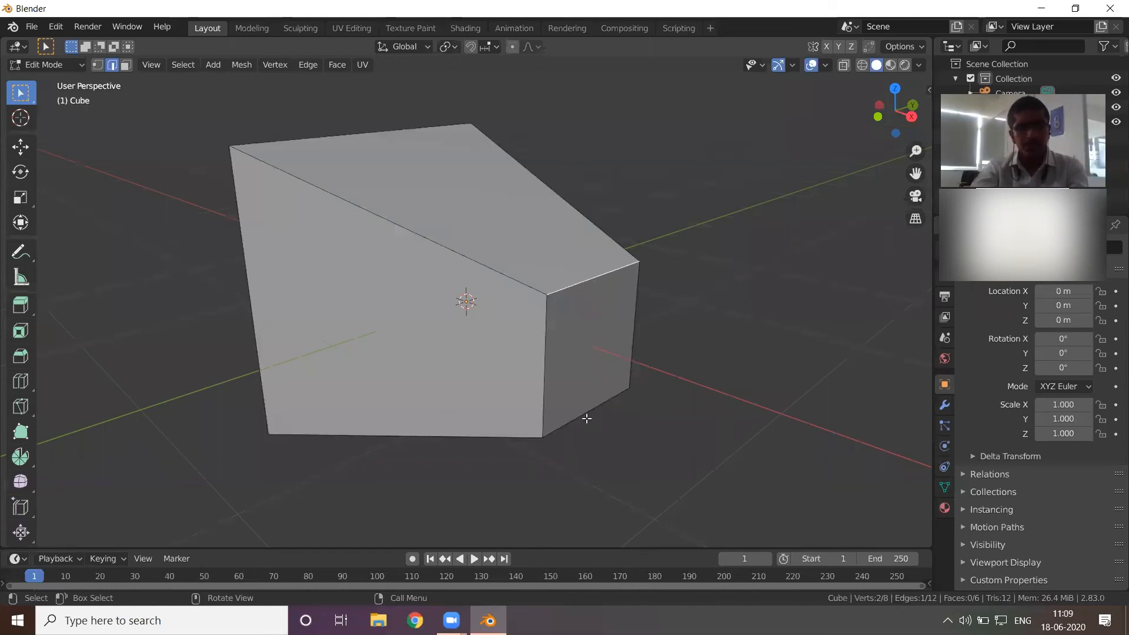
{"action": "left_click", "coordinate": [585, 411], "text": "shift"}
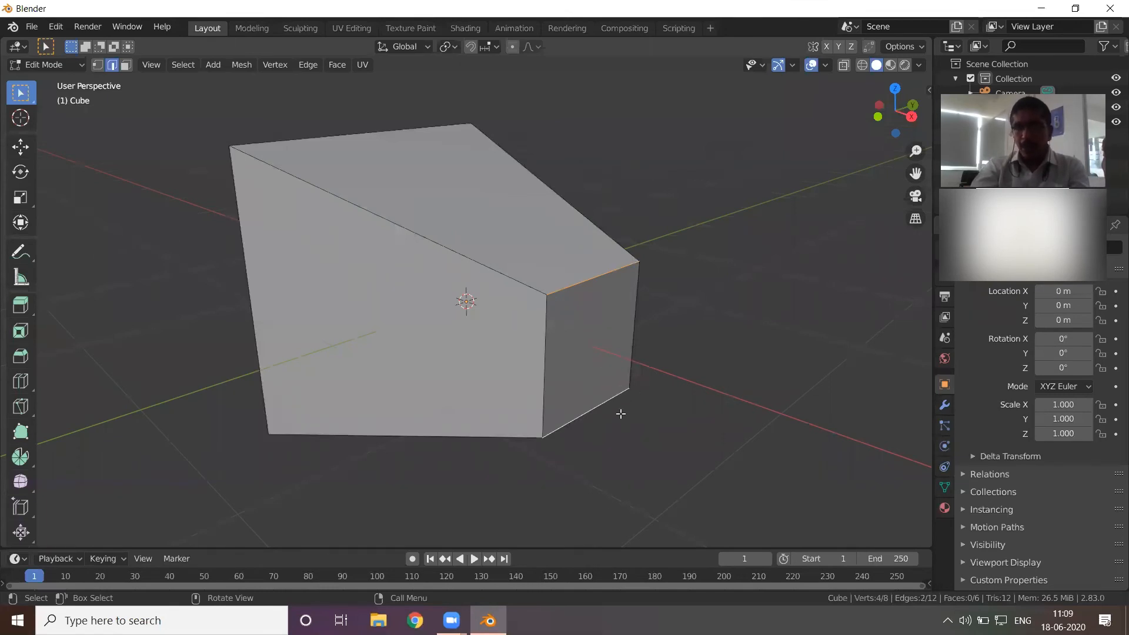
Try selecting single edges of the small positive X face one at a time.
{"action": "left_click", "coordinate": [612, 415]}
{"action": "middle_click_drag", "start_coordinate": [610, 406], "coordinate": [545, 283]}
{"action": "left_click", "coordinate": [535, 288]}
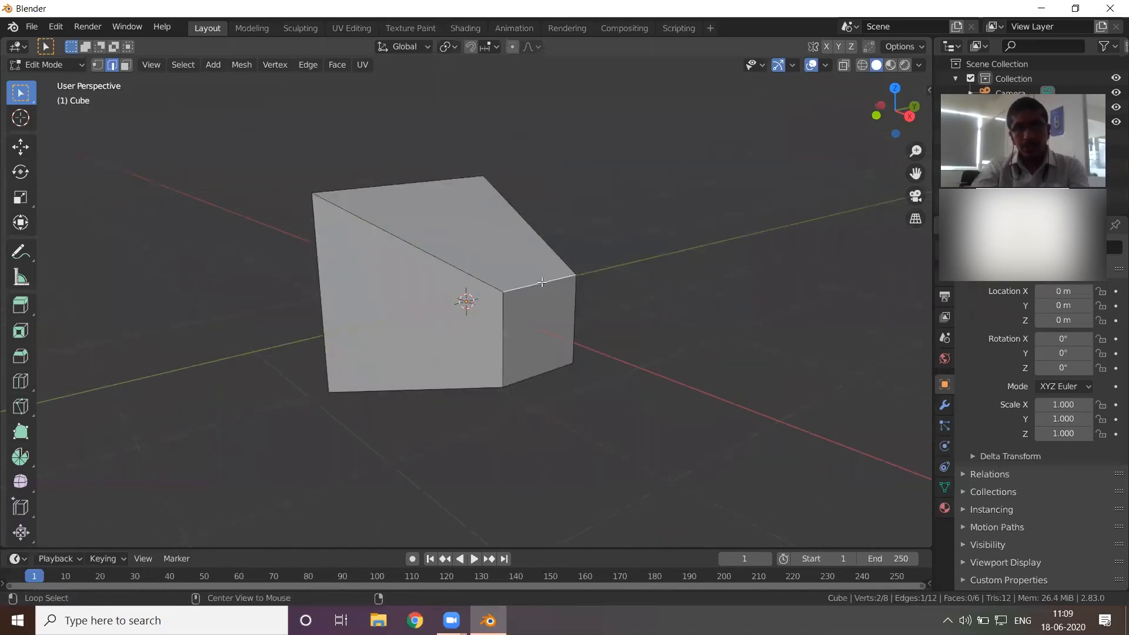
{"action": "left_click", "coordinate": [502, 330]}
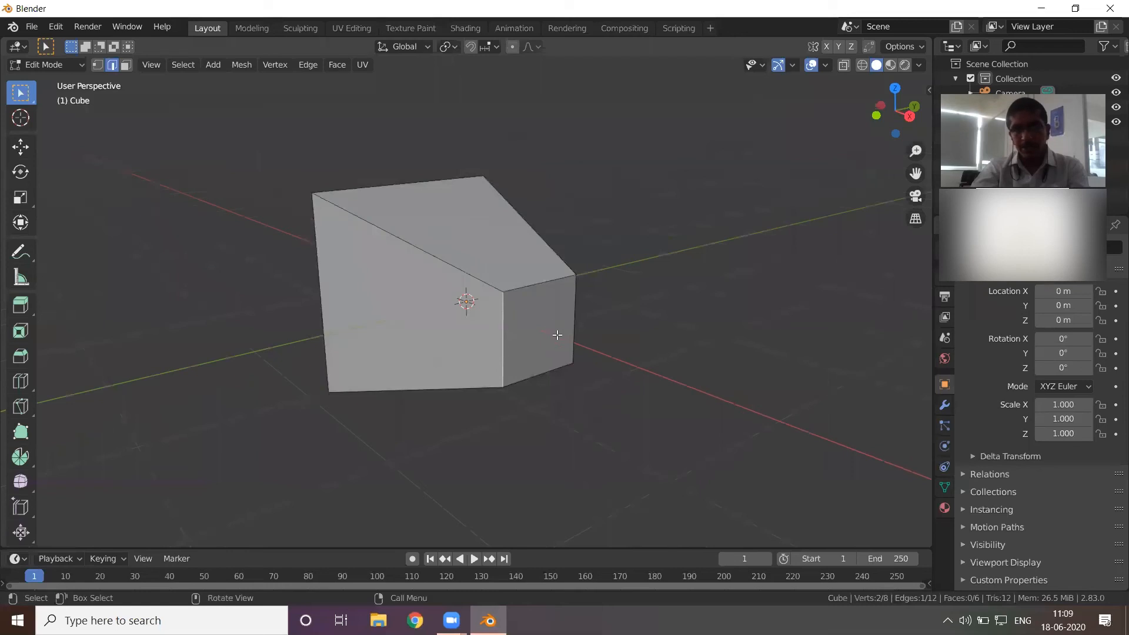
Select the lower and upper edges of the small positive X face together and scale them down uniformly.
{"action": "left_click", "coordinate": [546, 373]}
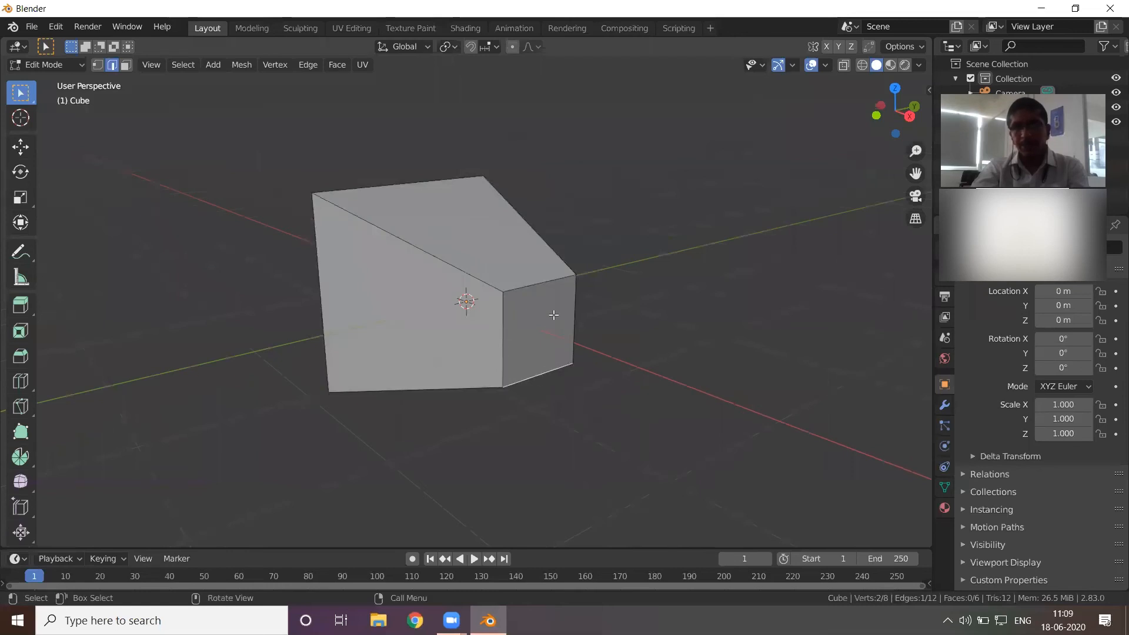
{"action": "left_click", "coordinate": [545, 281], "text": "shift"}
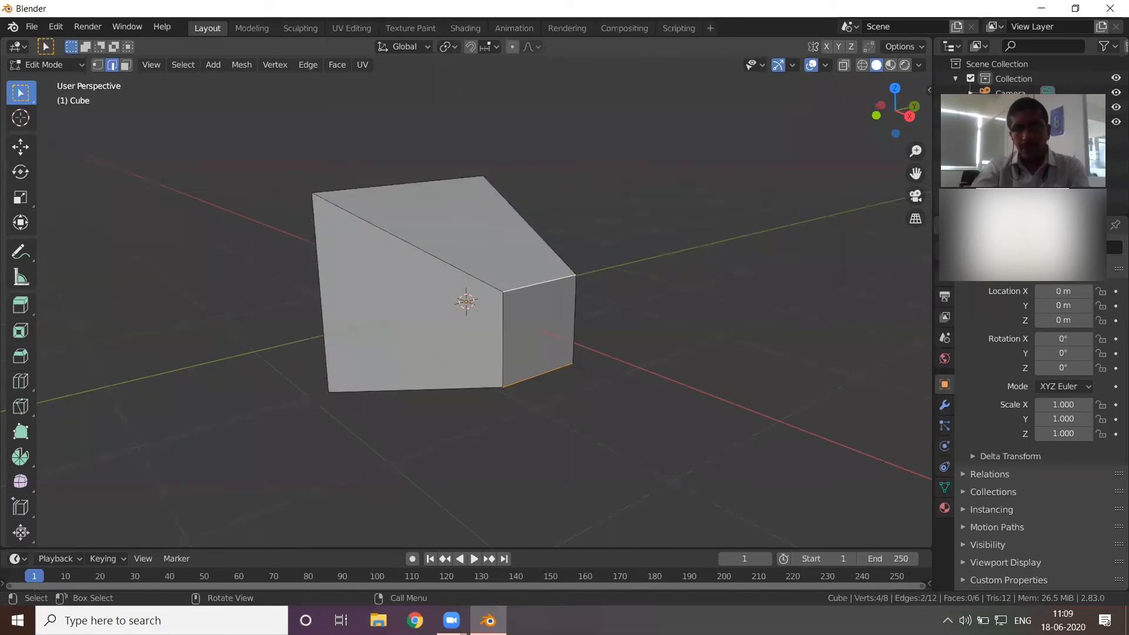
{"action": "key", "text": "s"}
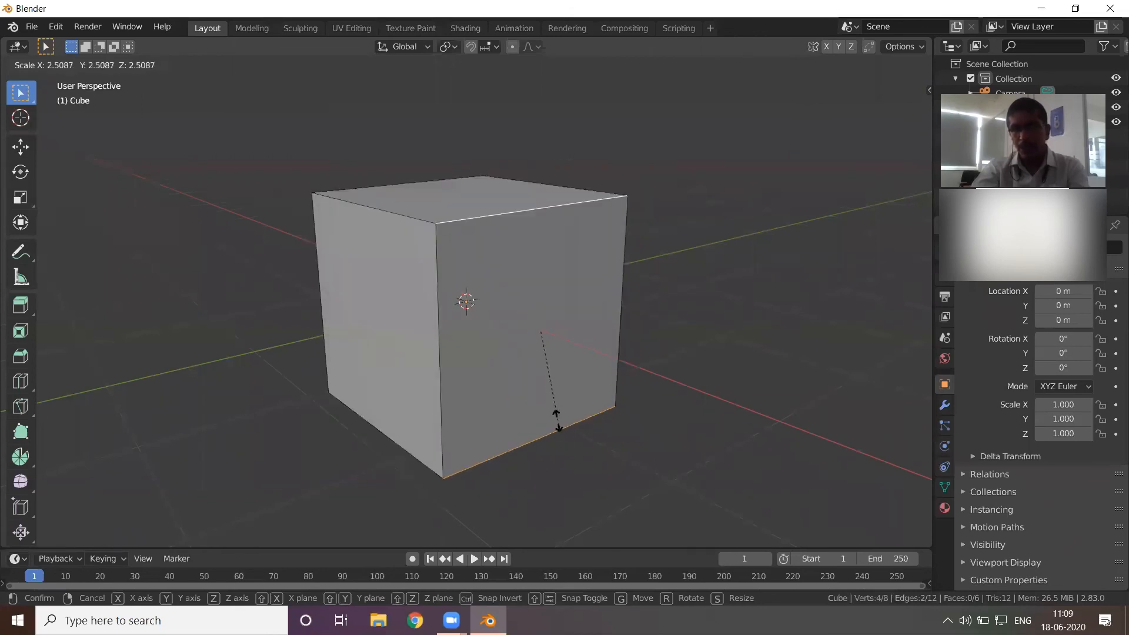
{"action": "left_click", "coordinate": [559, 378]}
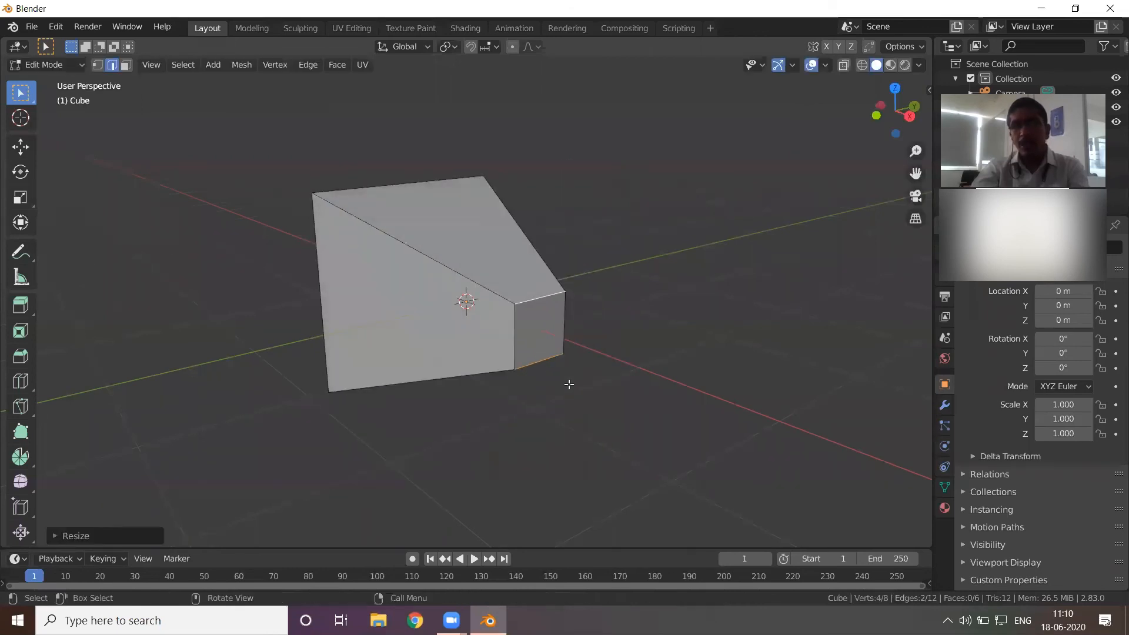
Move the two selected edges about -1.527 m along the global X axis.
{"action": "middle_click_drag", "start_coordinate": [593, 396], "coordinate": [594, 396]}
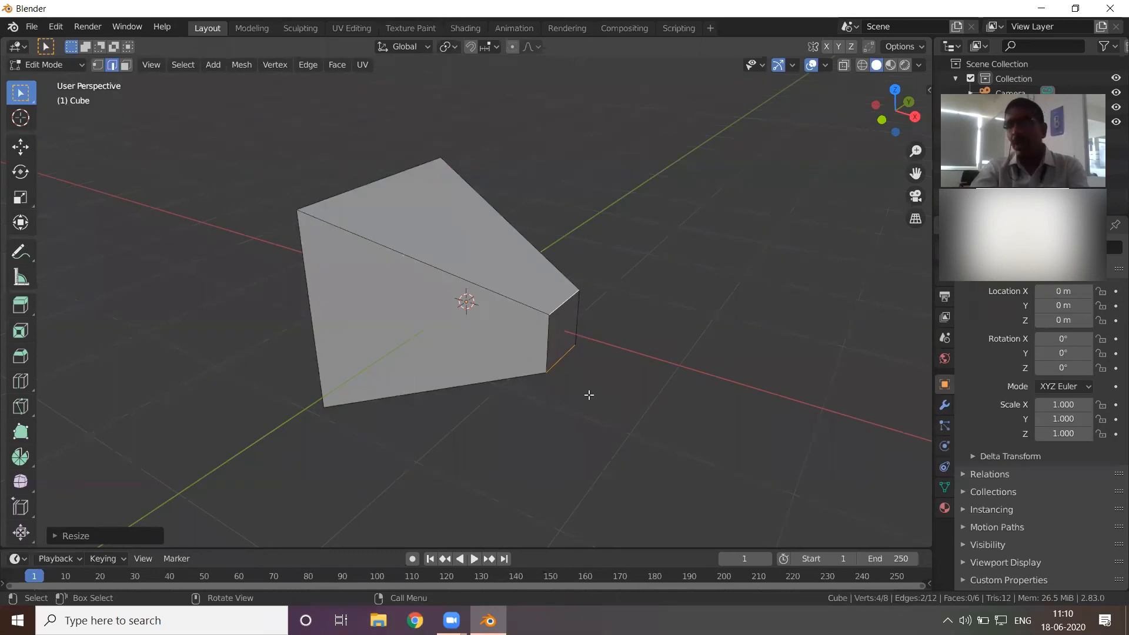
{"action": "key", "text": "g"}
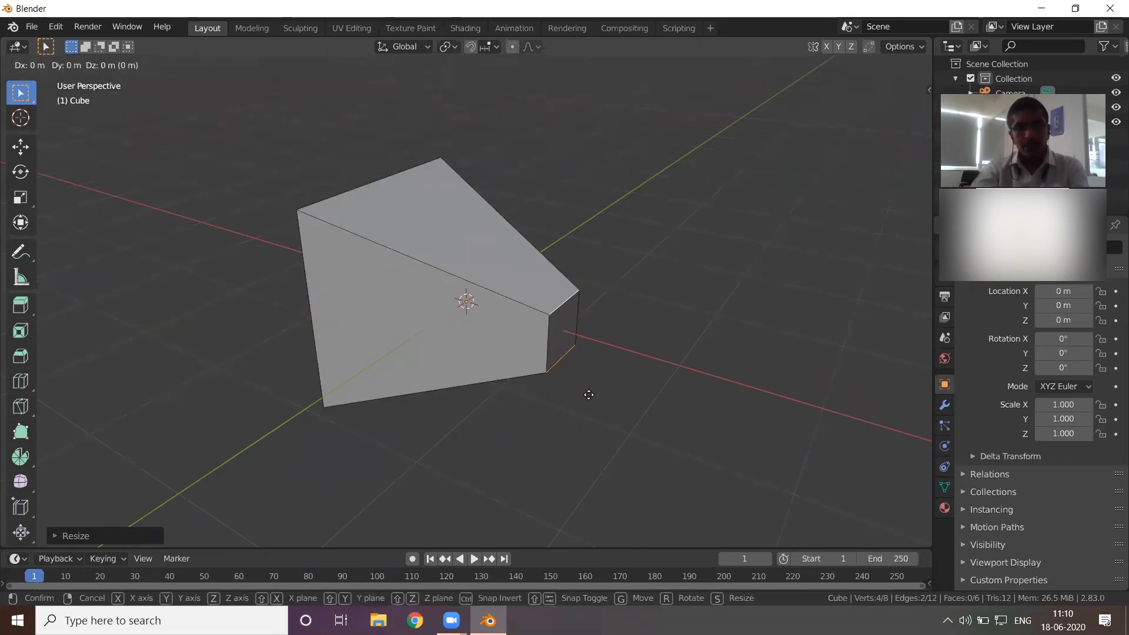
{"action": "key", "text": "x"}
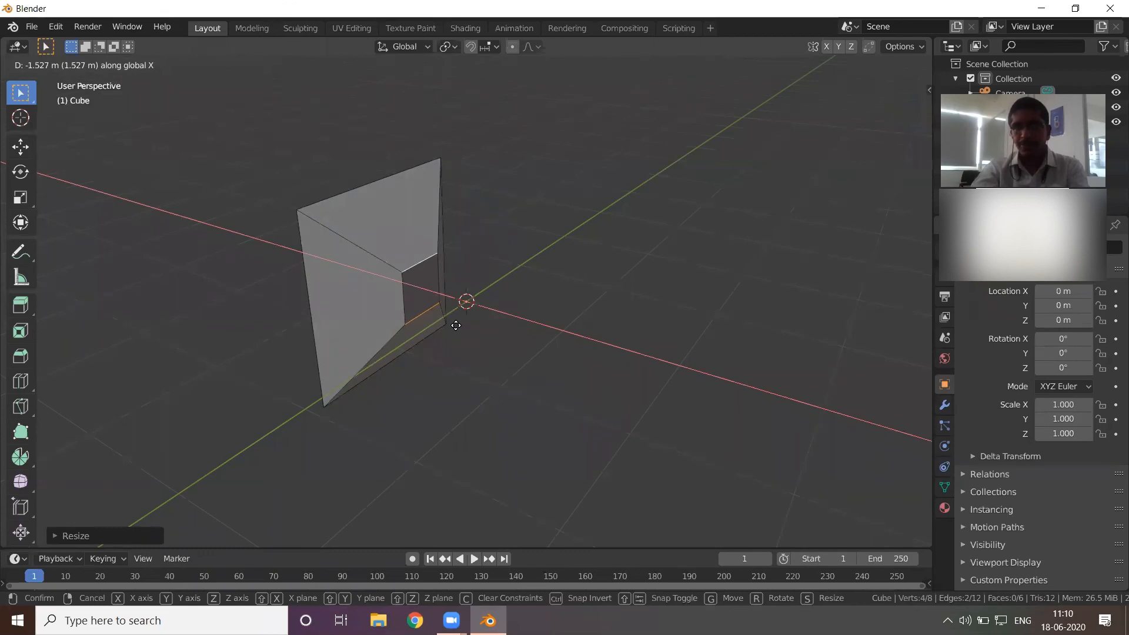
{"action": "left_click", "coordinate": [456, 325]}
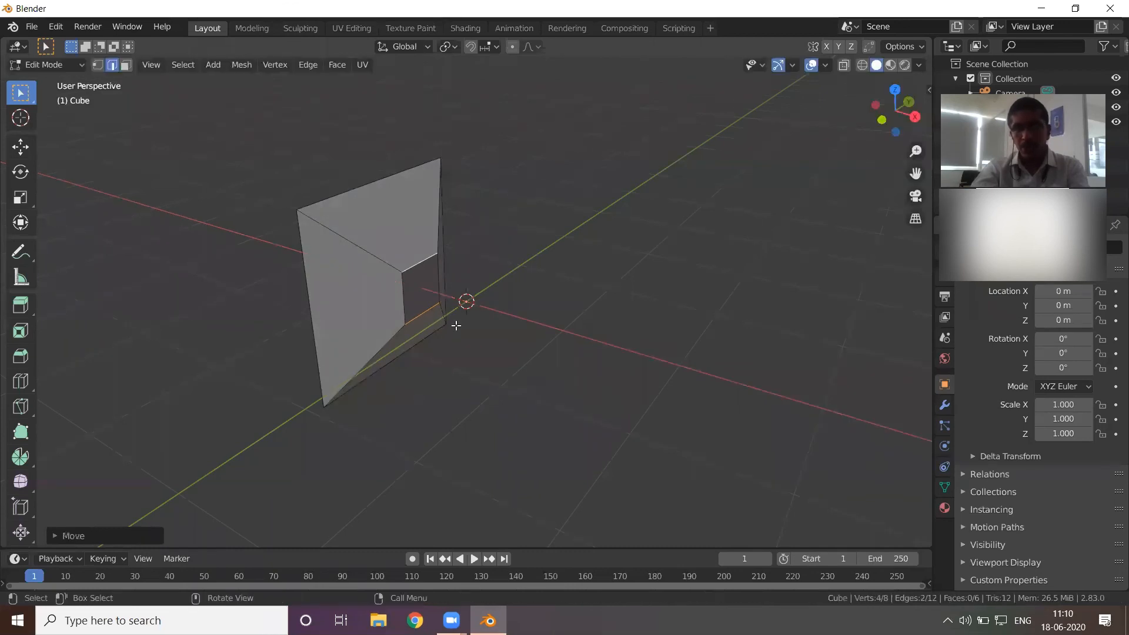
In face selection mode, select the large face on the negative X side and delete it with the Only Faces option.
{"action": "middle_click_drag", "start_coordinate": [448, 376], "coordinate": [605, 449]}
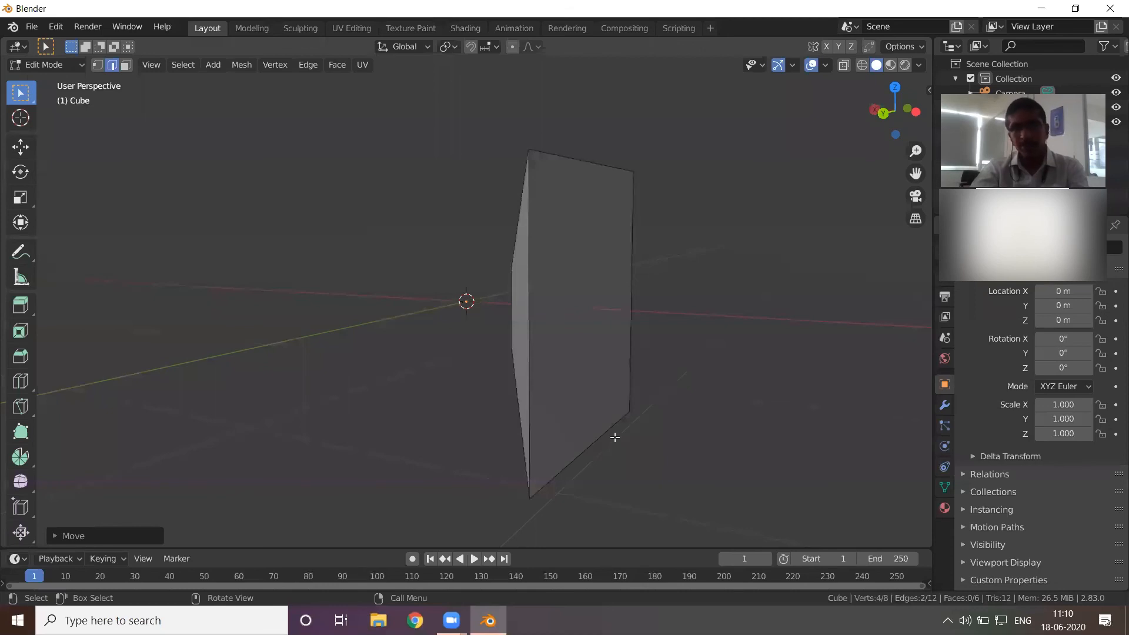
{"action": "key", "text": "3"}
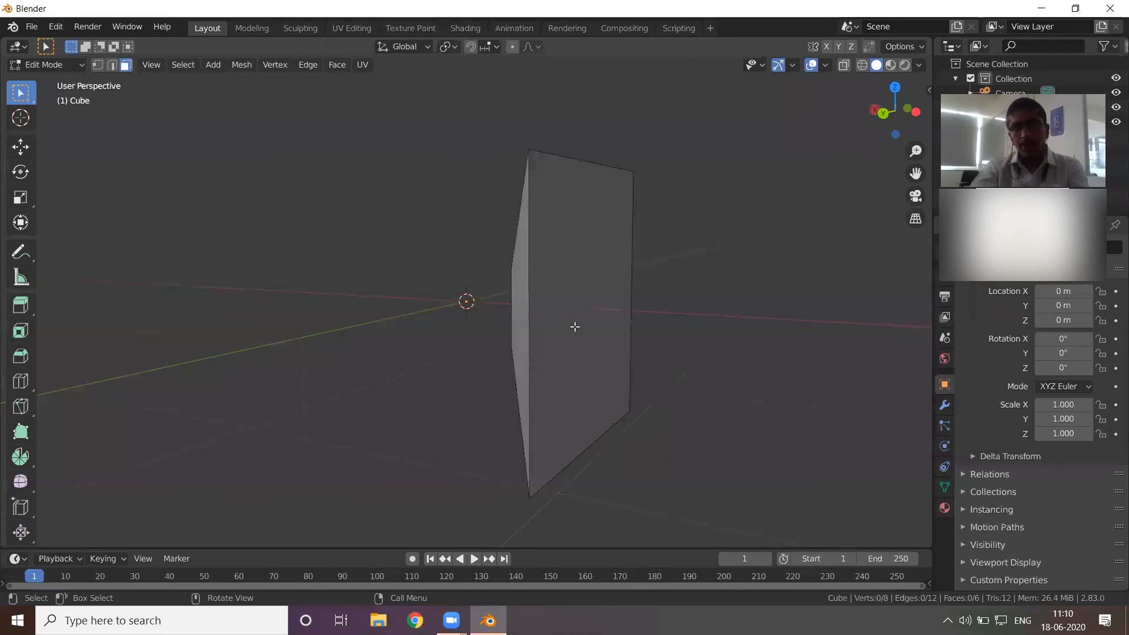
{"action": "left_click", "coordinate": [587, 290]}
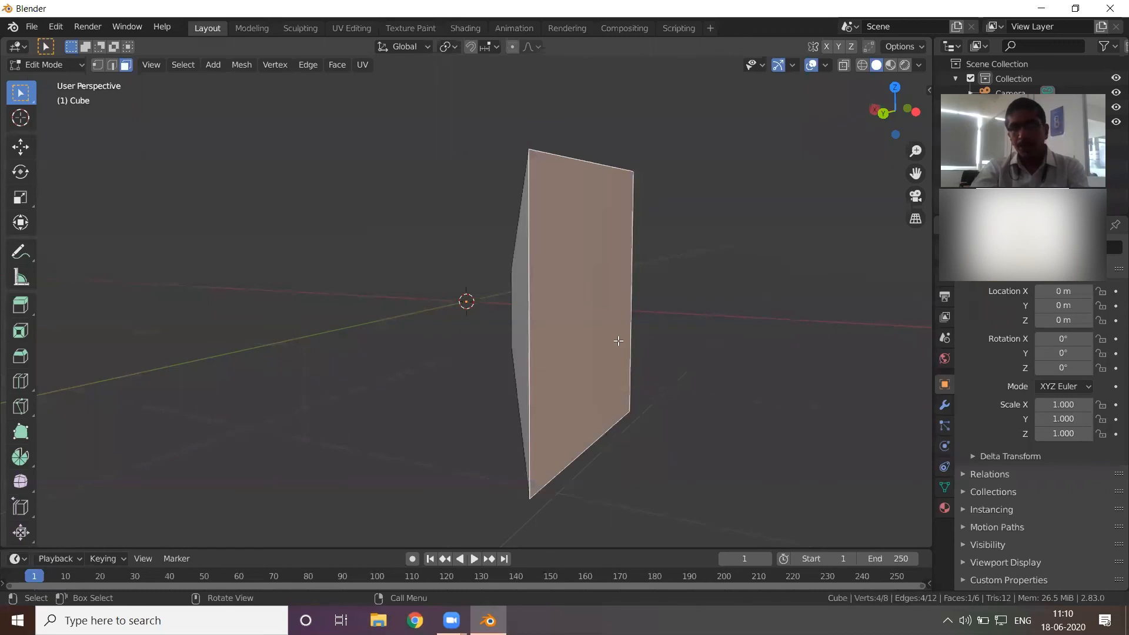
{"action": "middle_click_drag", "start_coordinate": [615, 338], "coordinate": [581, 343]}
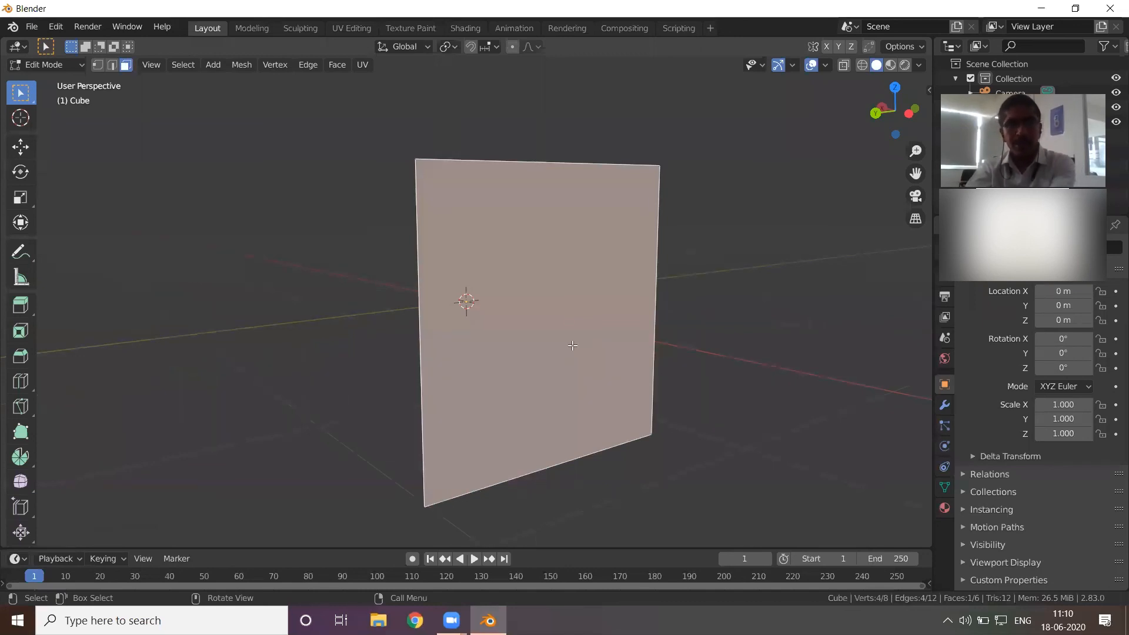
{"action": "key", "text": "x"}
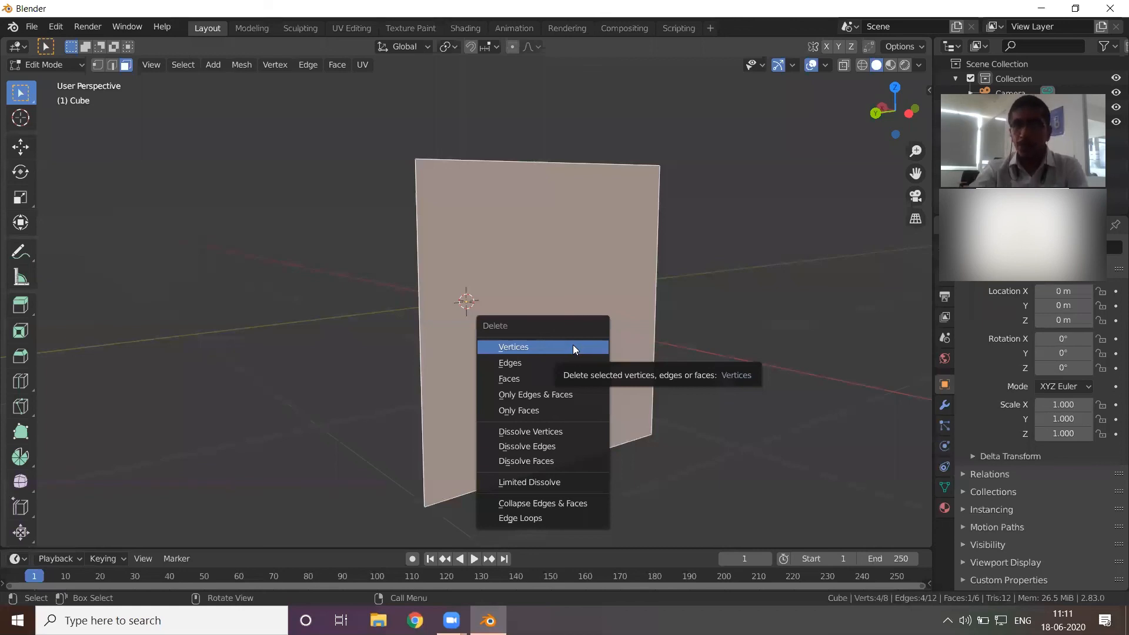
{"action": "left_click", "coordinate": [554, 408]}
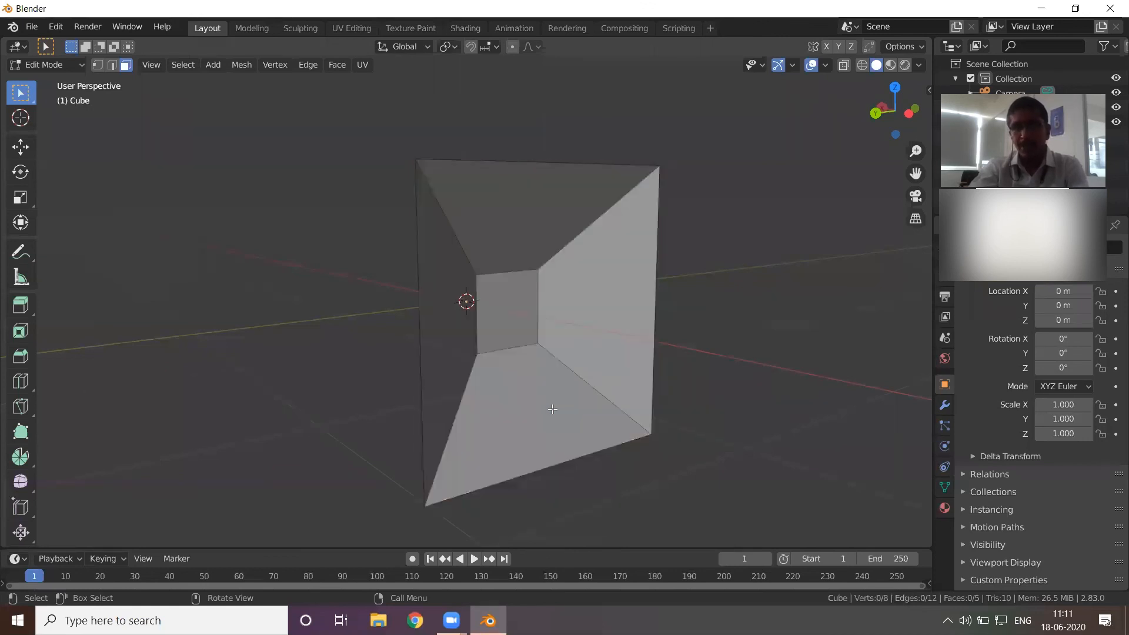
Select the small face at the inner end of the opened mesh and delete it.
{"action": "middle_click_drag", "start_coordinate": [576, 395], "coordinate": [525, 406]}
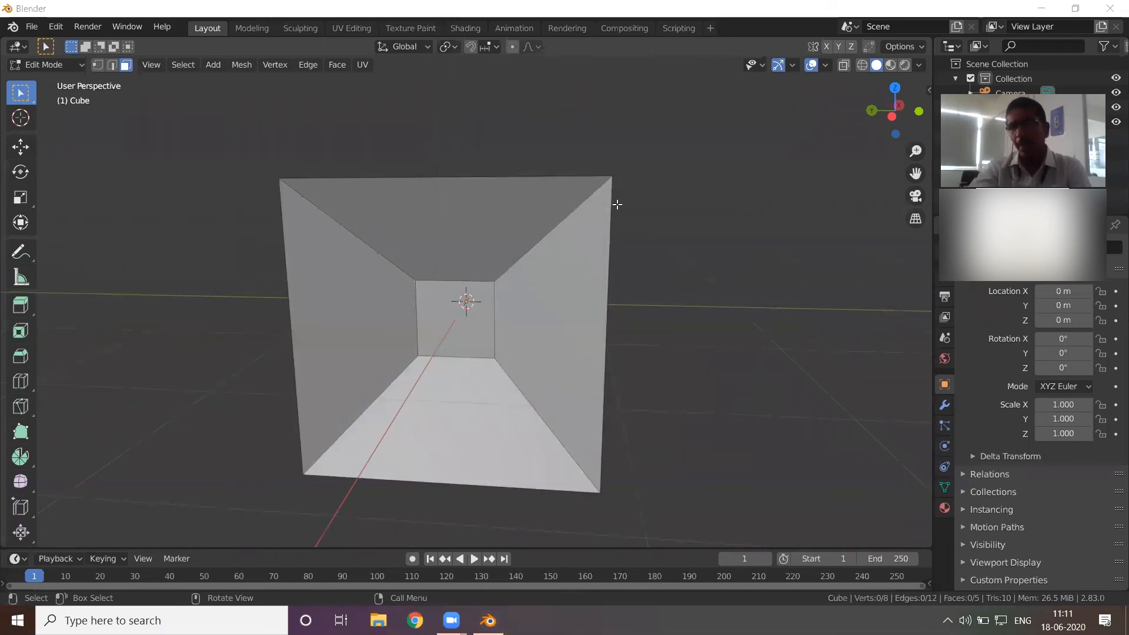
{"action": "left_click", "coordinate": [457, 331]}
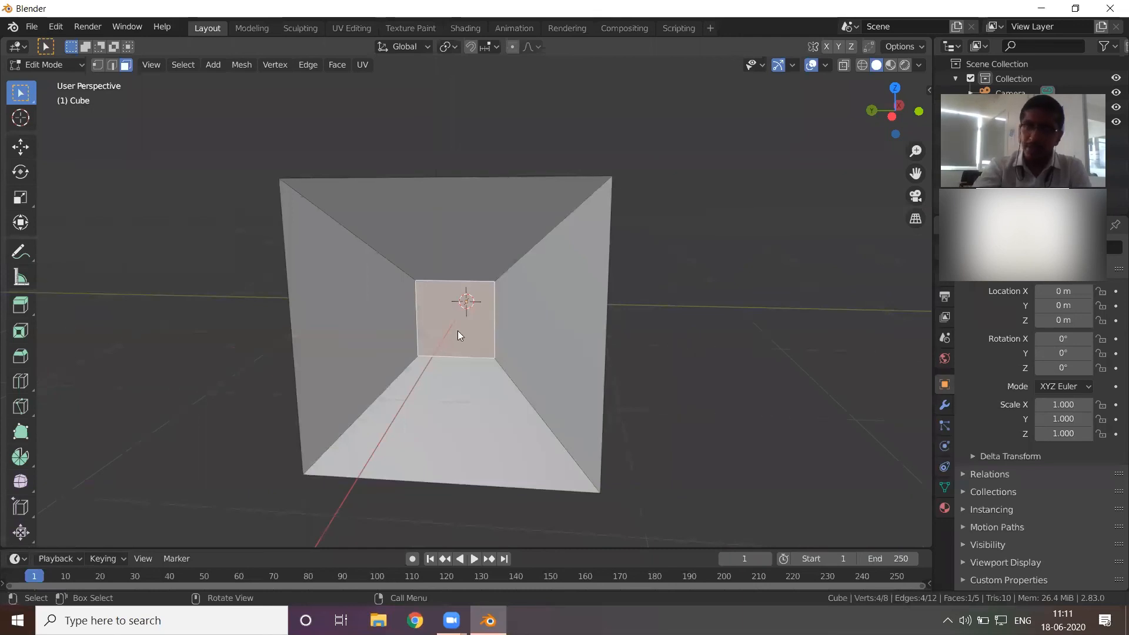
{"action": "key", "text": "x"}
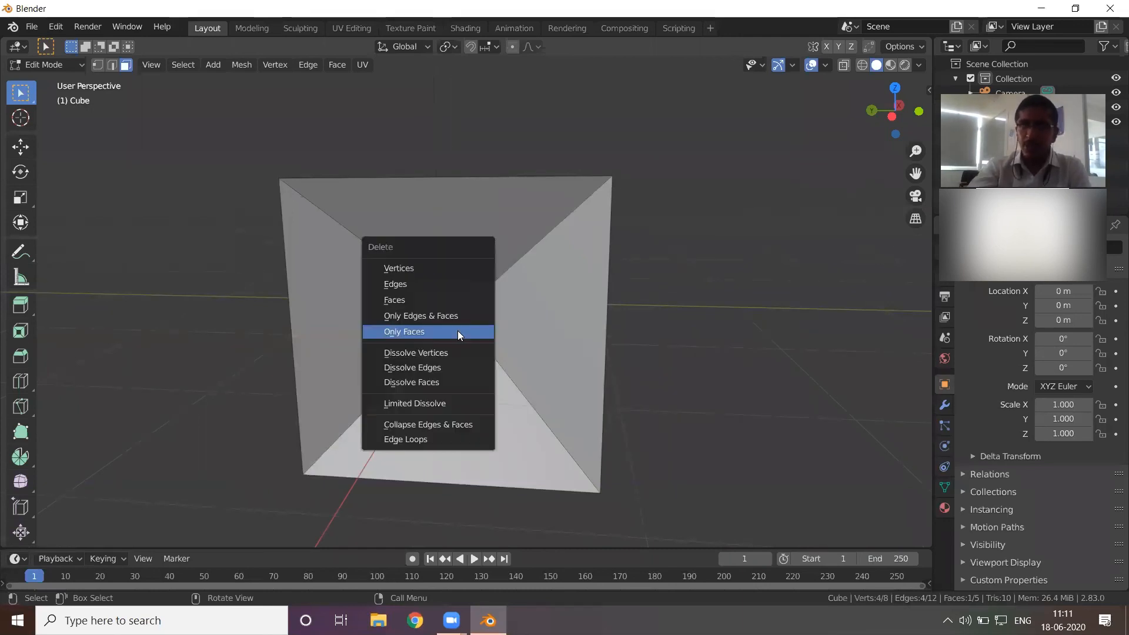
{"action": "left_click", "coordinate": [449, 299]}
{"action": "middle_click_drag", "start_coordinate": [527, 322], "coordinate": [507, 118]}
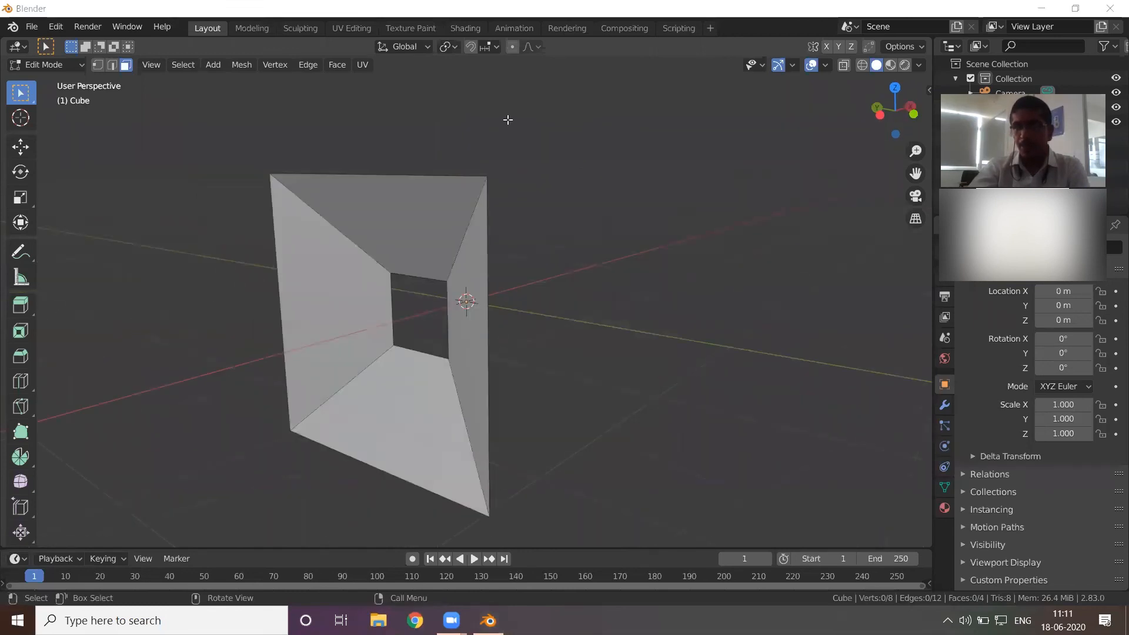